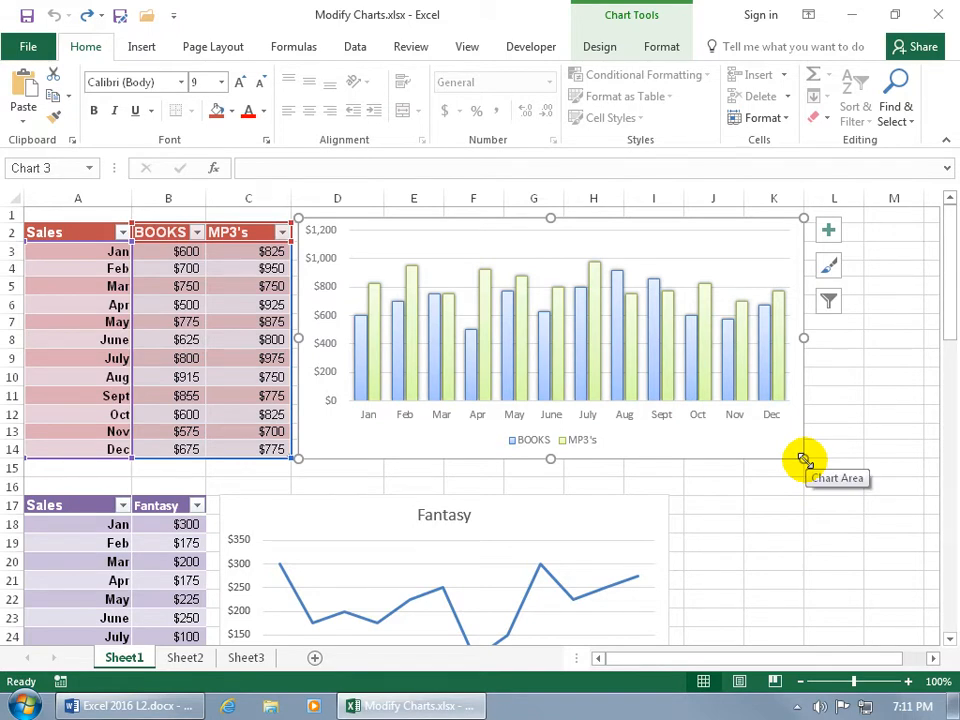
Step: Resize the BOOKS and MP3's column chart freehand to about 2.7" high and 5.65" wide
left_click_drag(803, 460, 519, 397)
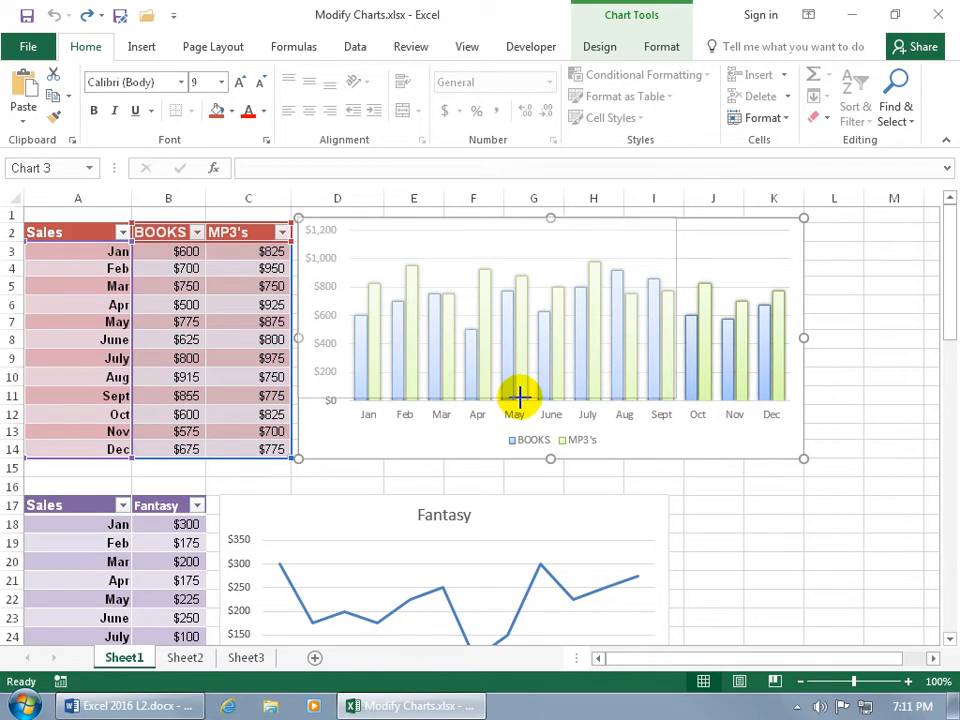
left_click_drag(519, 397, 672, 462)
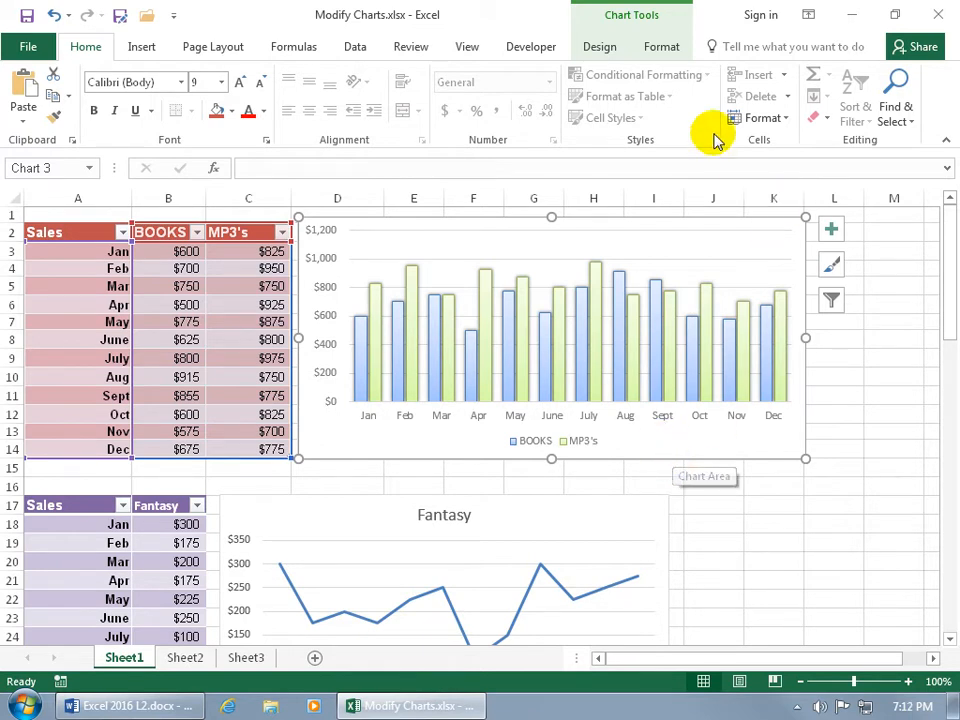
Step: Try a chart height of 3" without locking the aspect ratio, and undo the change
left_click(663, 47)
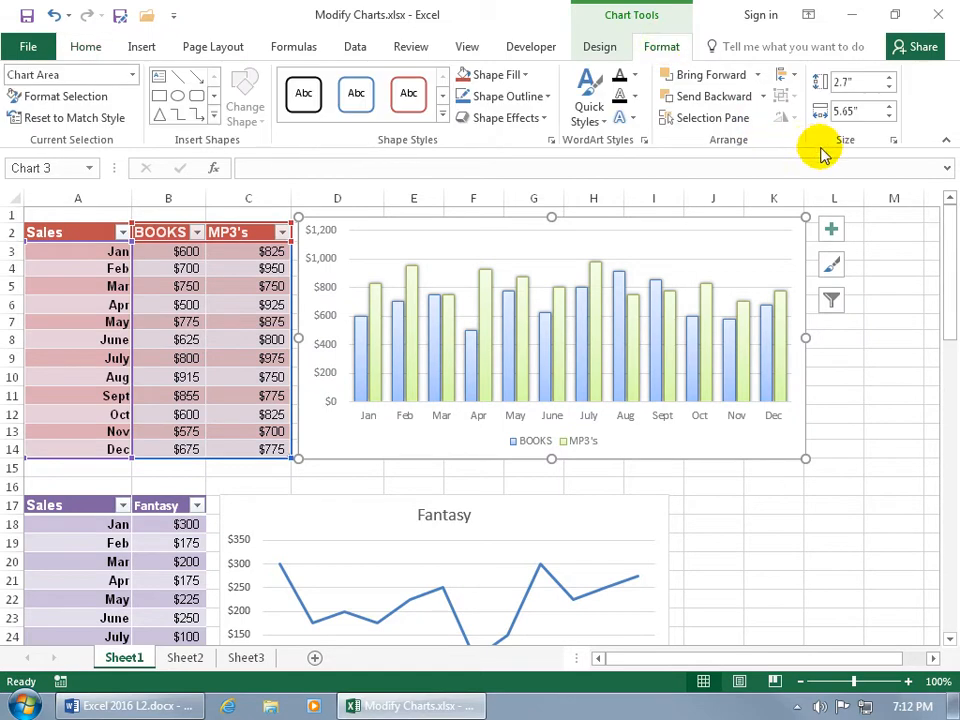
left_click(866, 83)
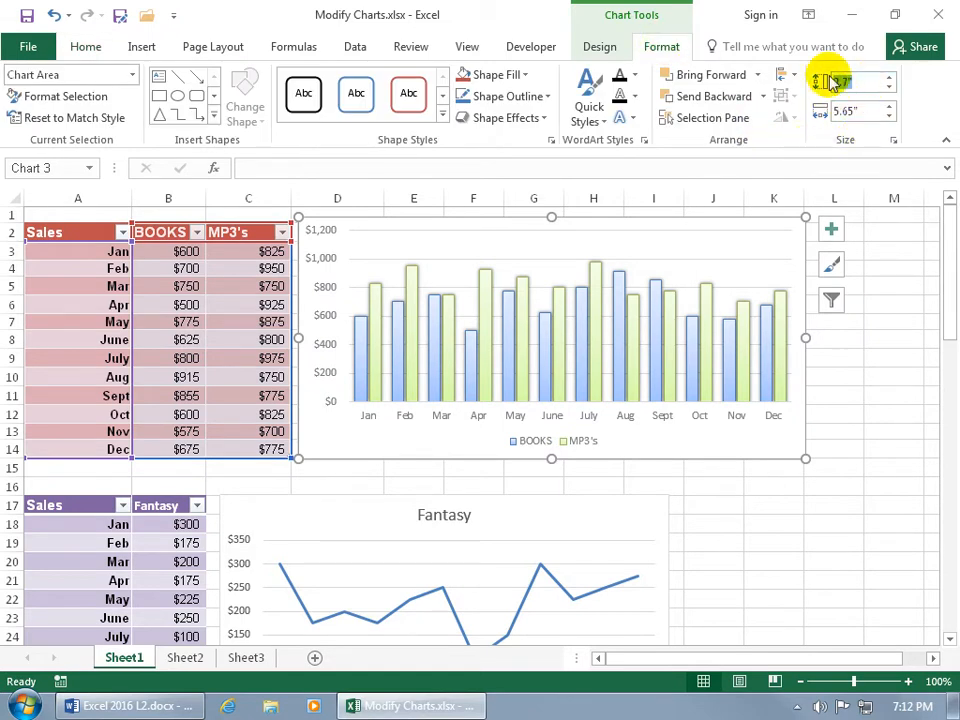
type("3")
key("Return")
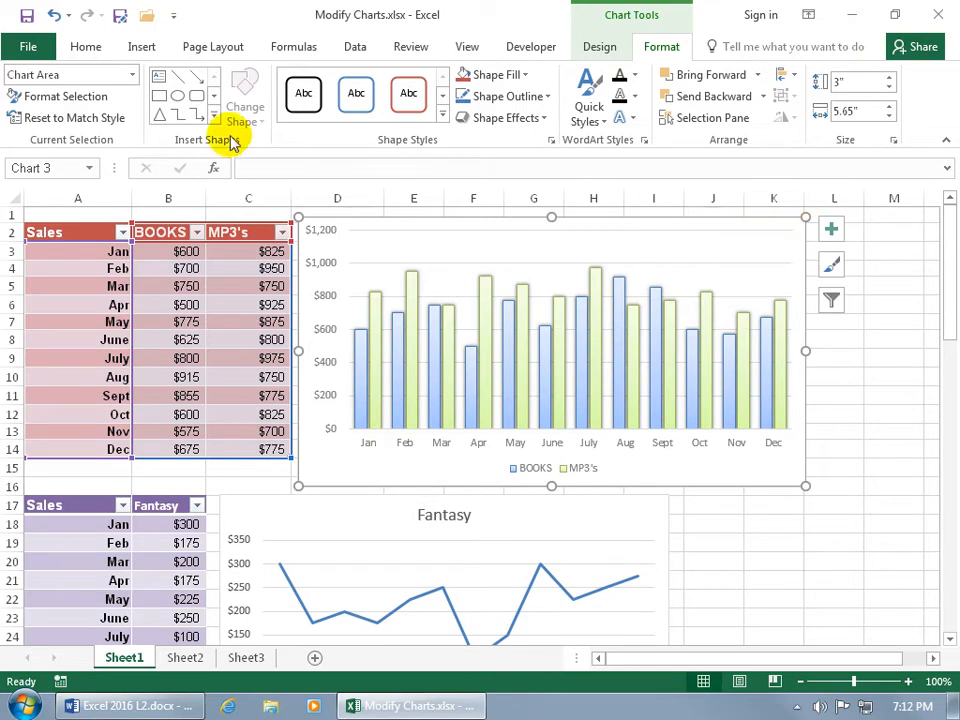
left_click(55, 15)
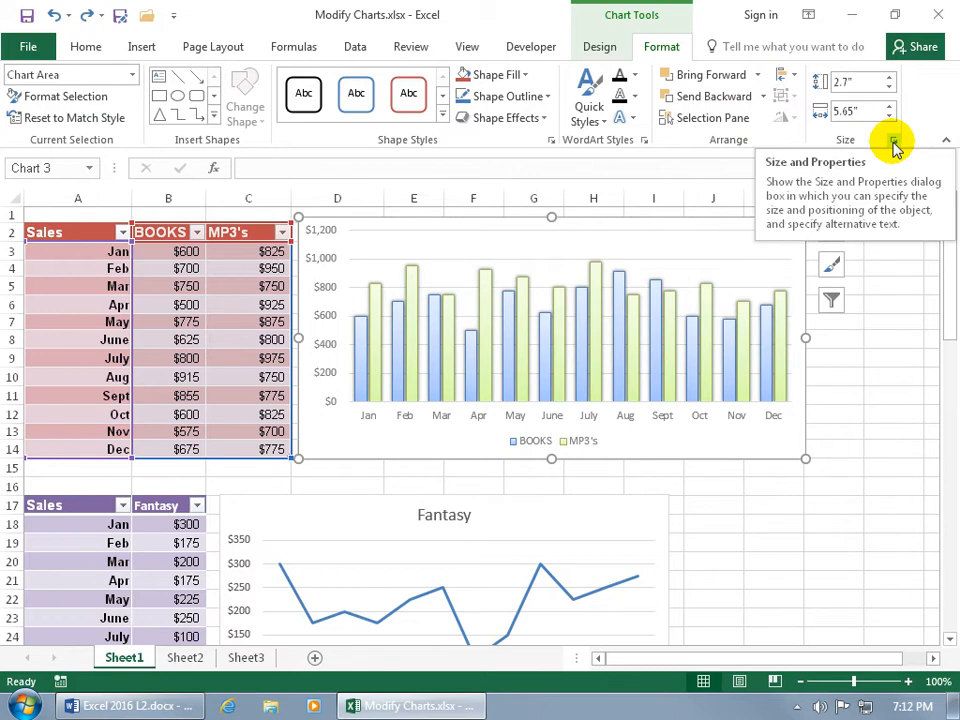
Step: Lock the chart's aspect ratio and set its height to 3" in the size and properties settings
left_click(893, 140)
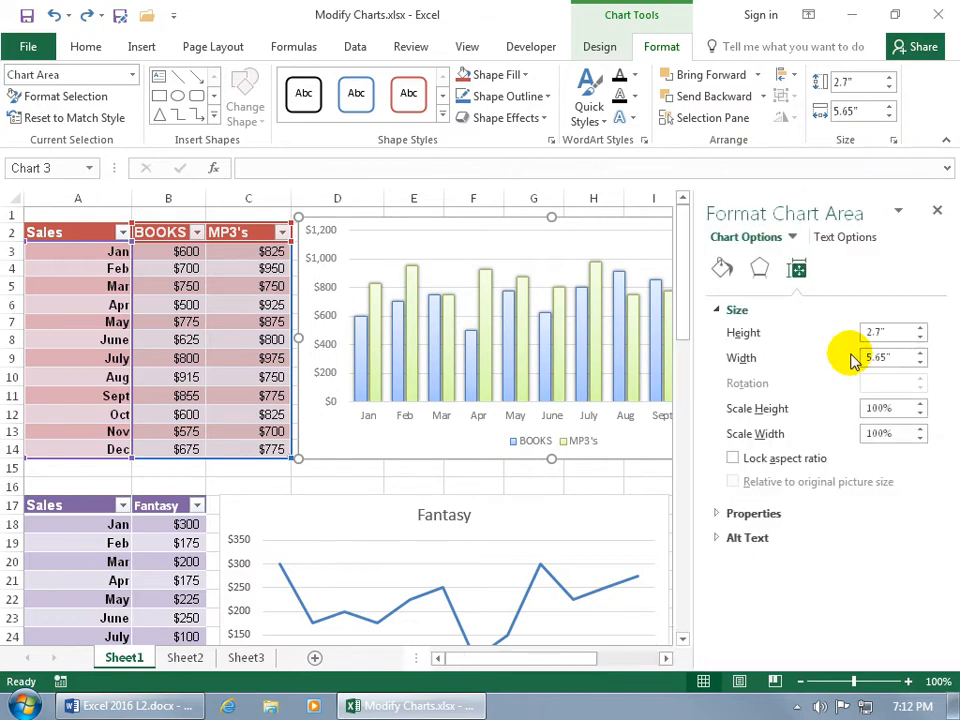
left_click(735, 460)
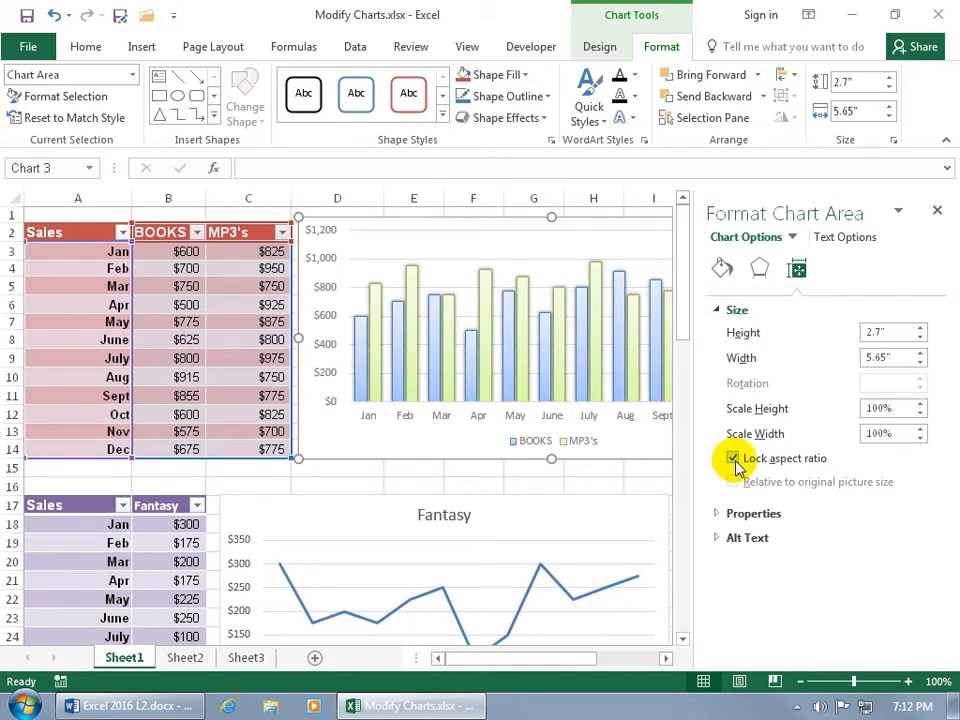
left_click(898, 333)
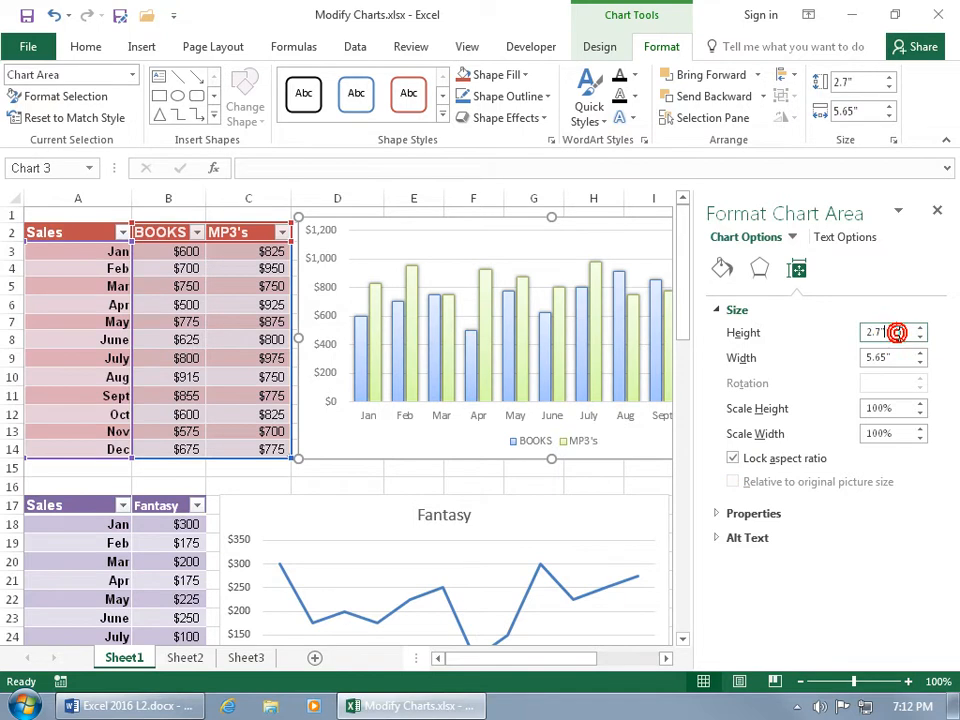
key("BackSpace")
key("BackSpace")
key("BackSpace")
key("BackSpace")
type("3")
key("Return")
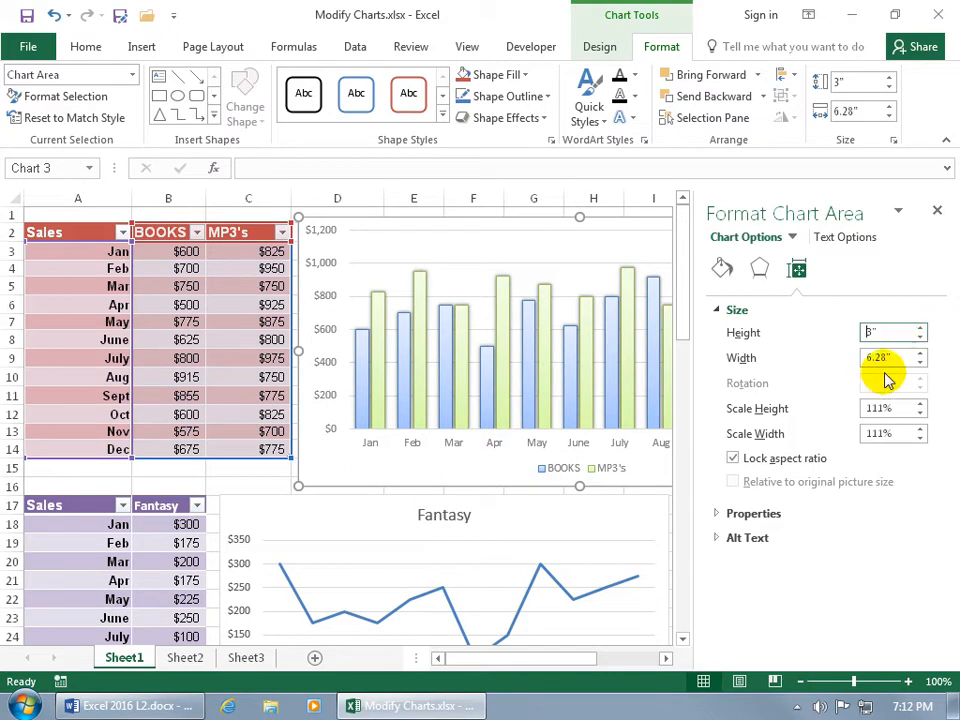
left_click(937, 210)
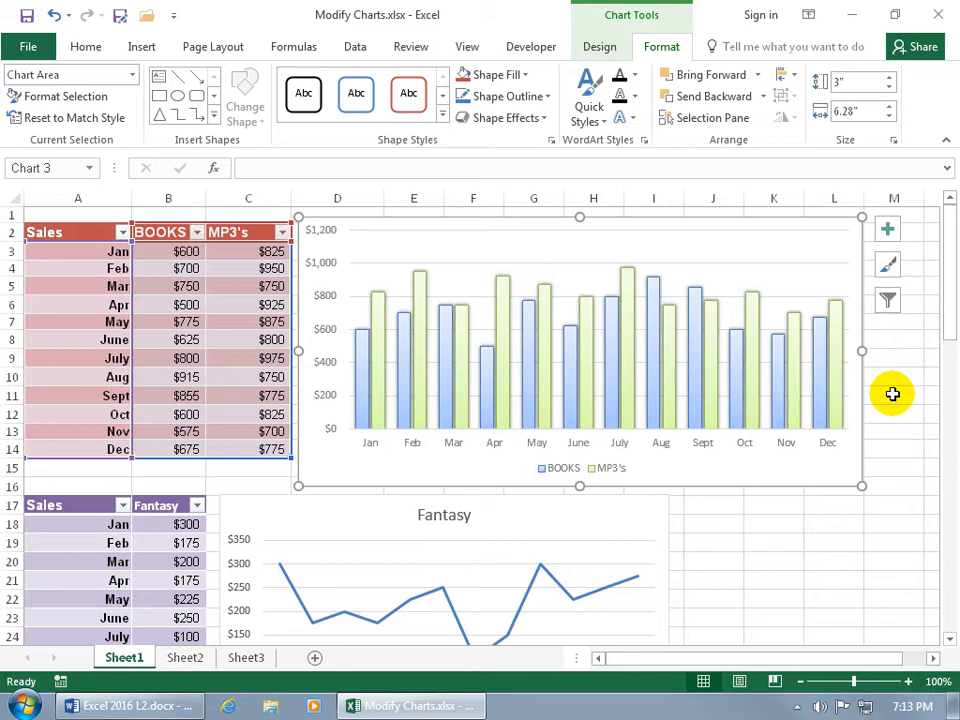
Step: Try the Clustered Bar chart type with the months as categories, and undo the change
left_click(586, 50)
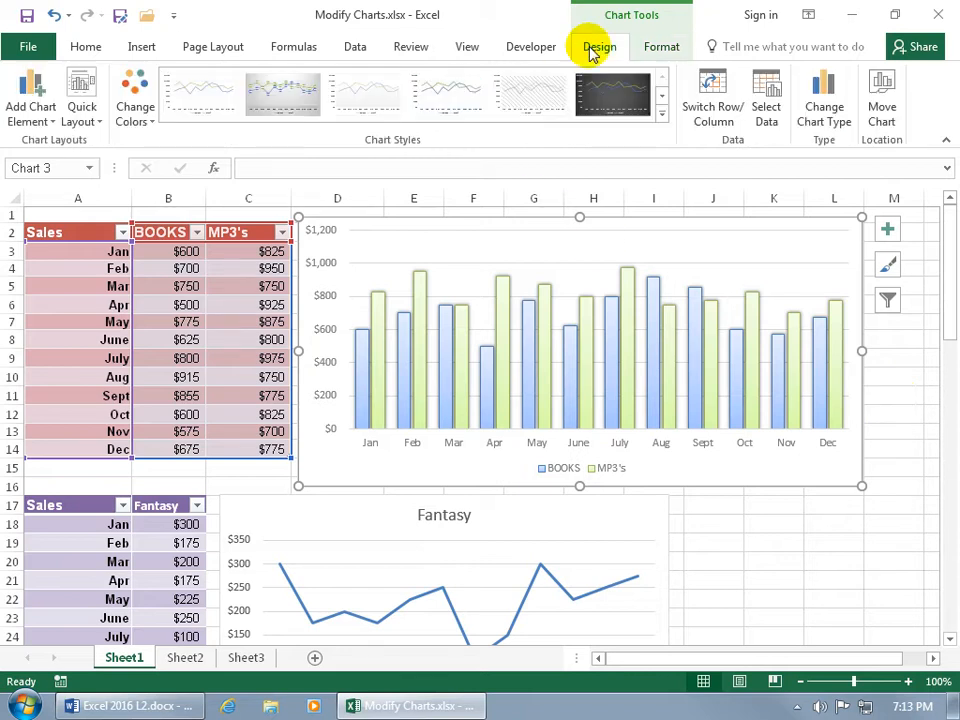
left_click(828, 112)
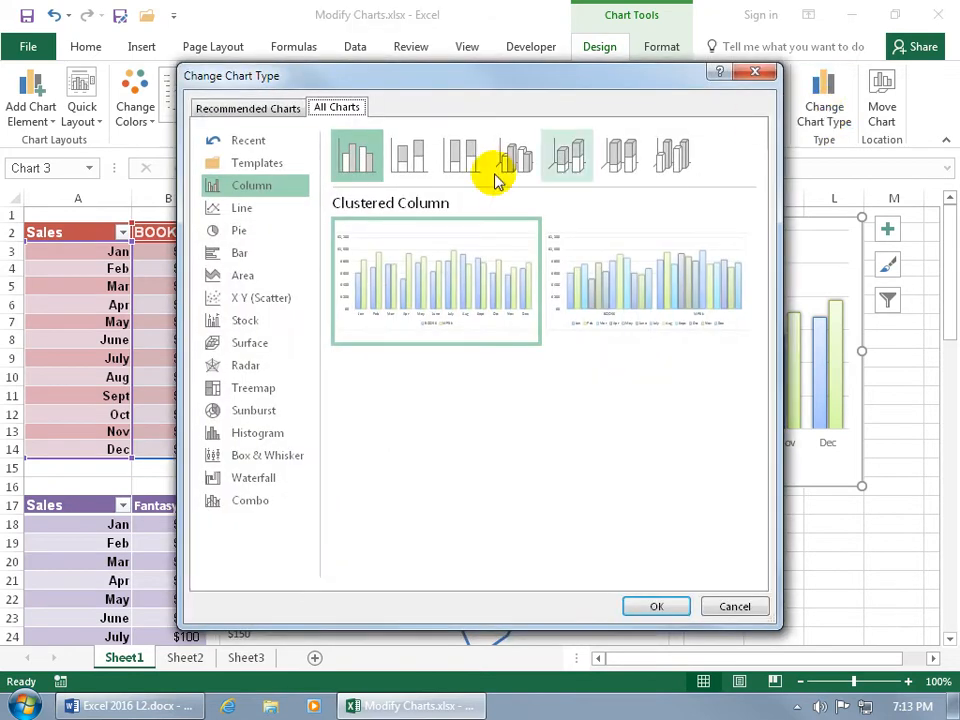
left_click(255, 256)
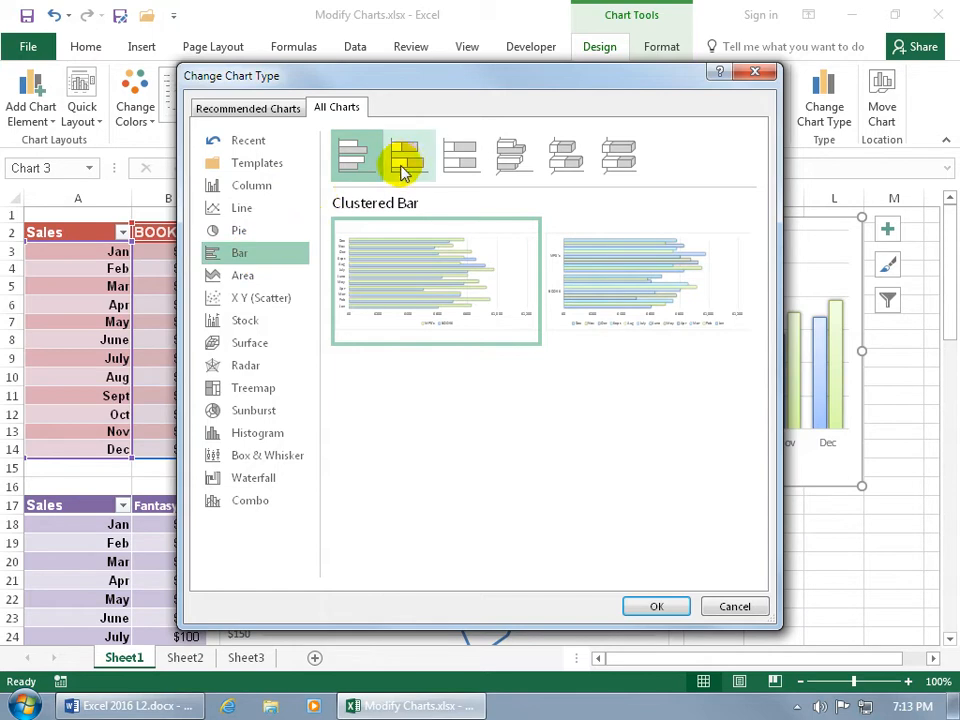
mouse_move(405, 240)
mouse_move(630, 265)
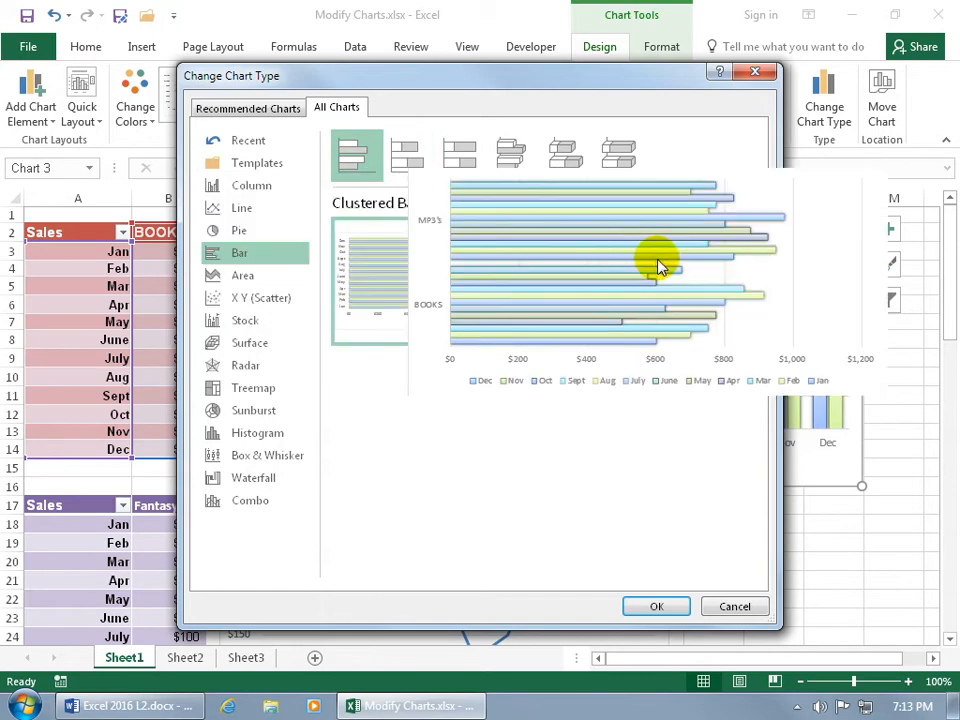
mouse_move(497, 261)
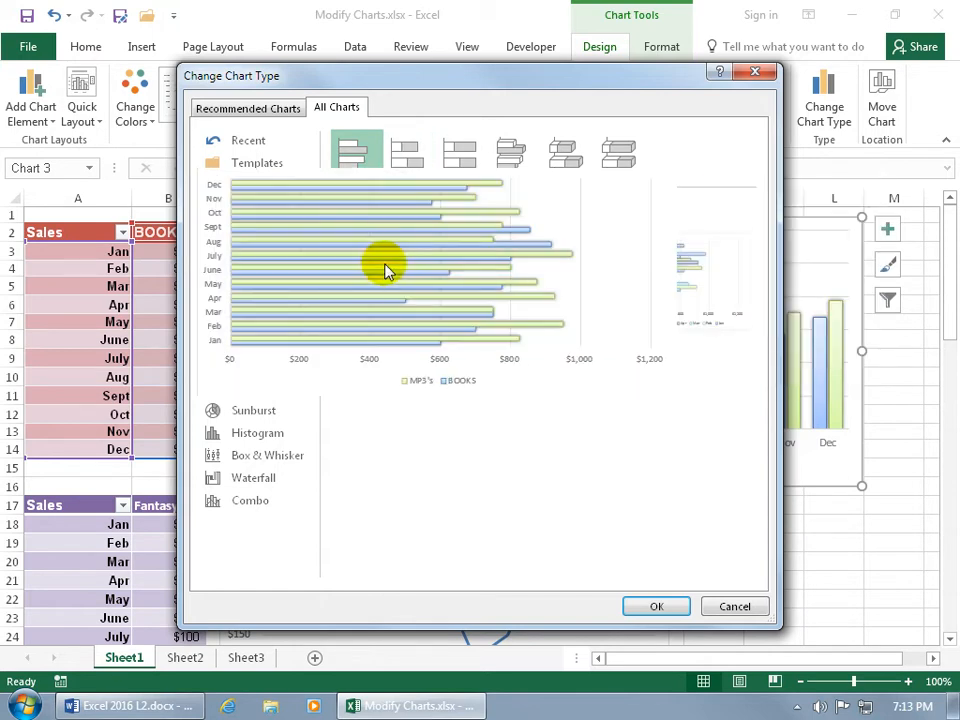
left_click(645, 606)
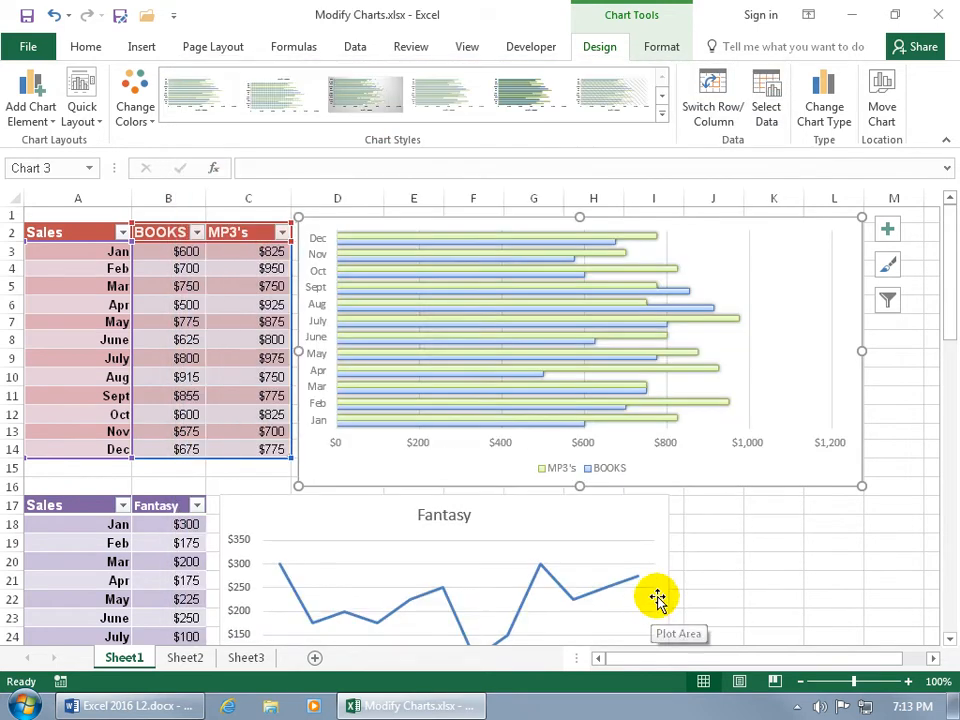
left_click(53, 15)
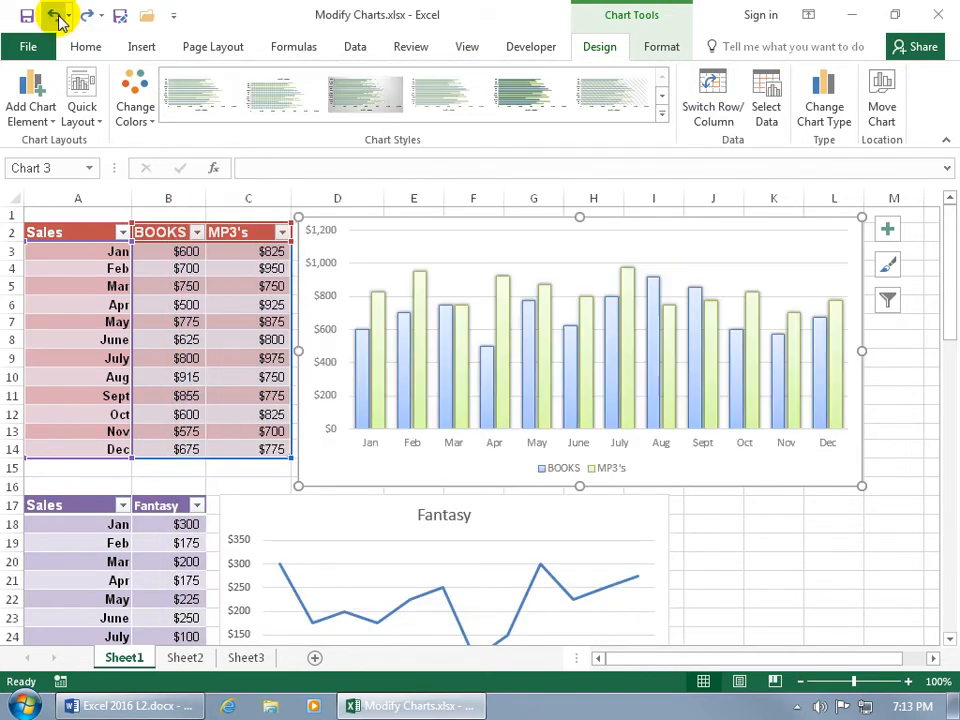
right_click(551, 246)
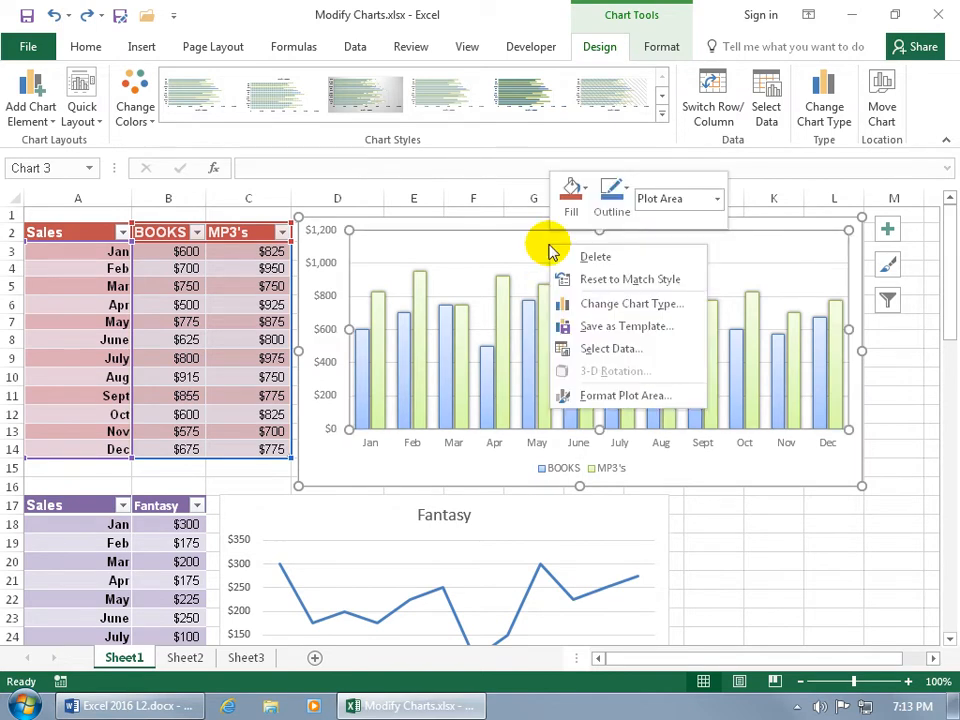
left_click(591, 304)
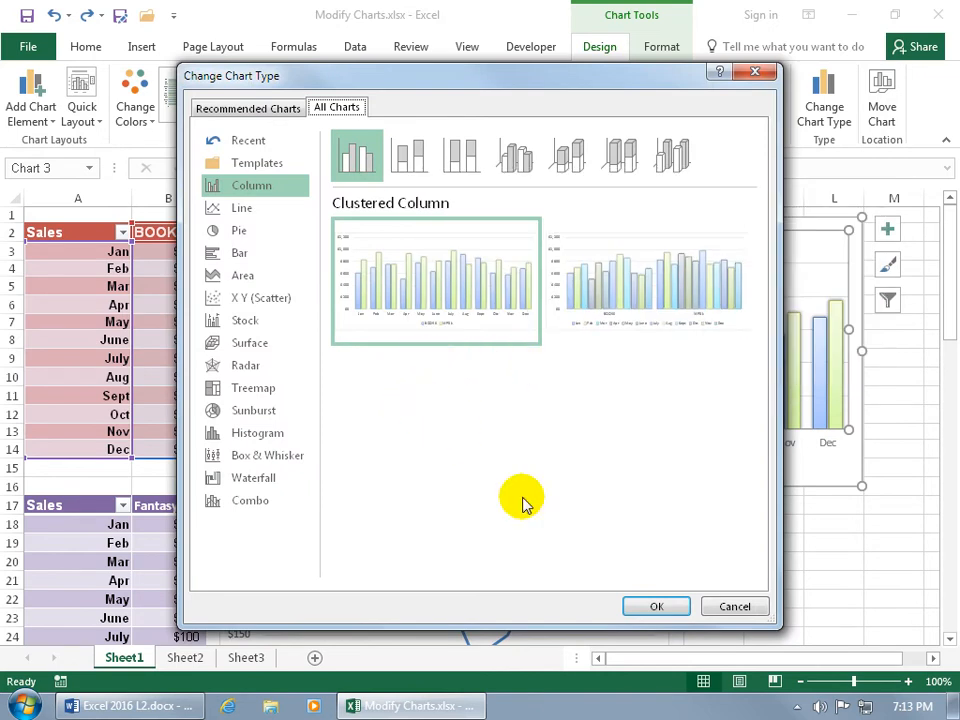
left_click(735, 606)
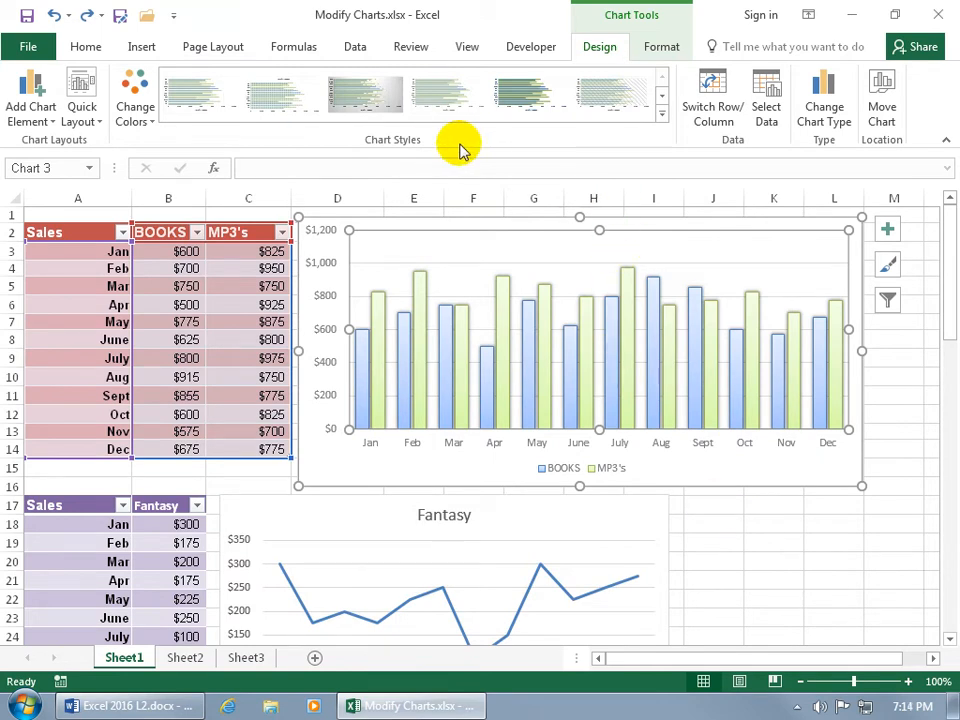
left_click(662, 114)
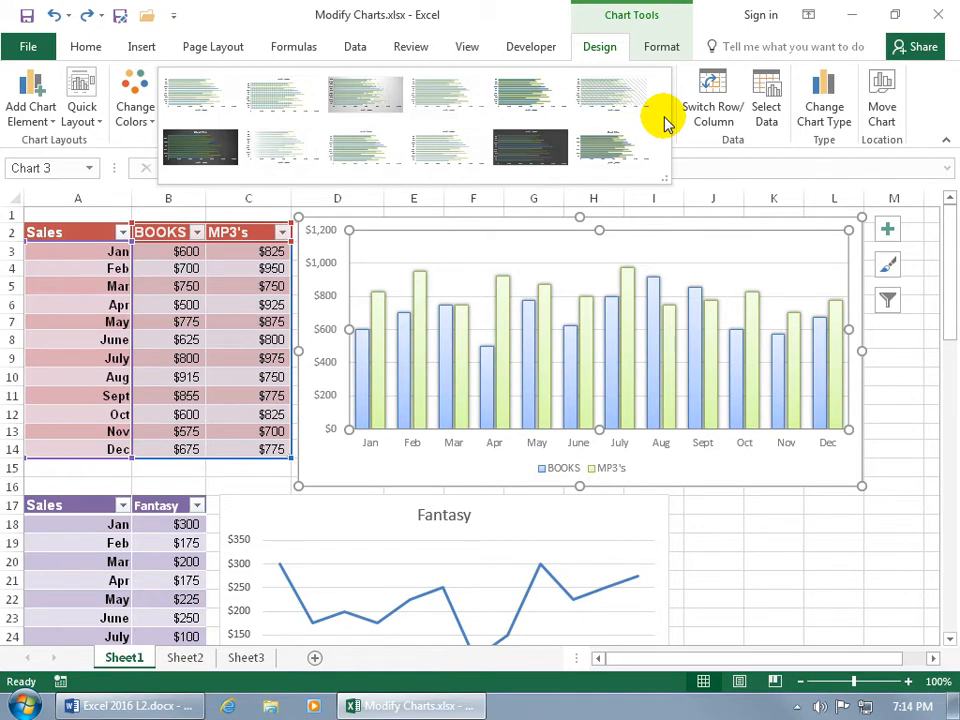
left_click(137, 117)
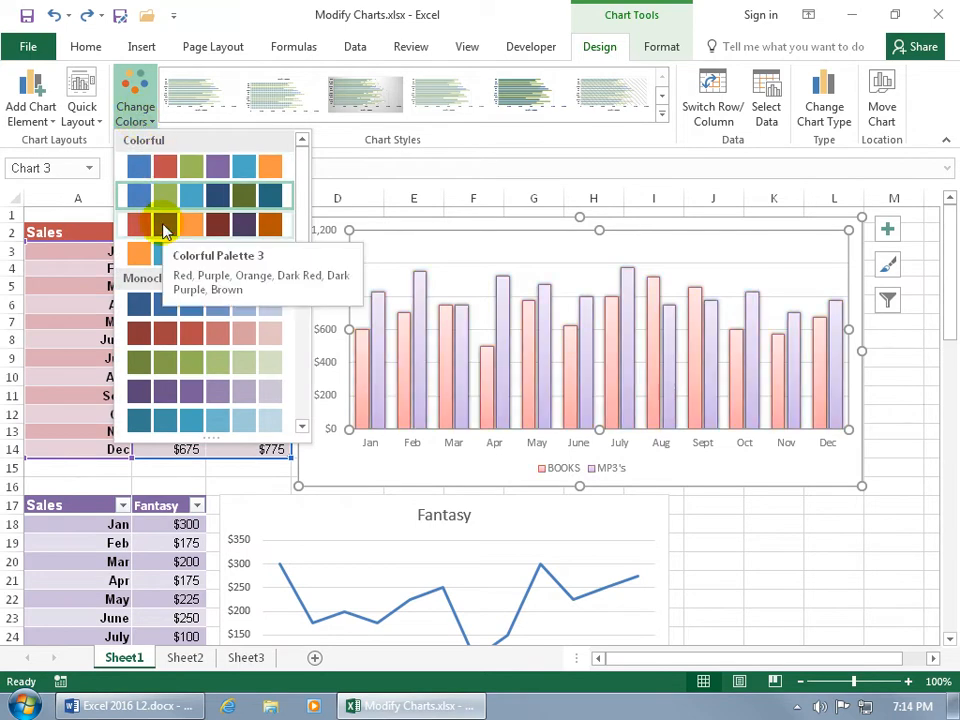
left_click(421, 142)
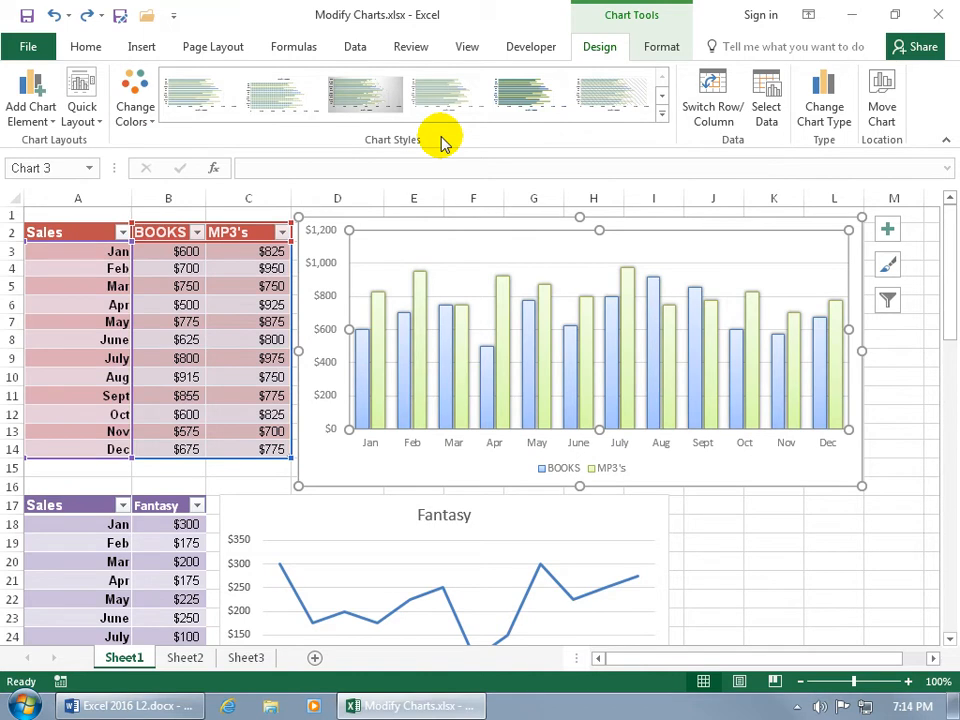
Step: Try a dark blue theme fill on the MP3's data series, and undo the change
left_click(420, 296)
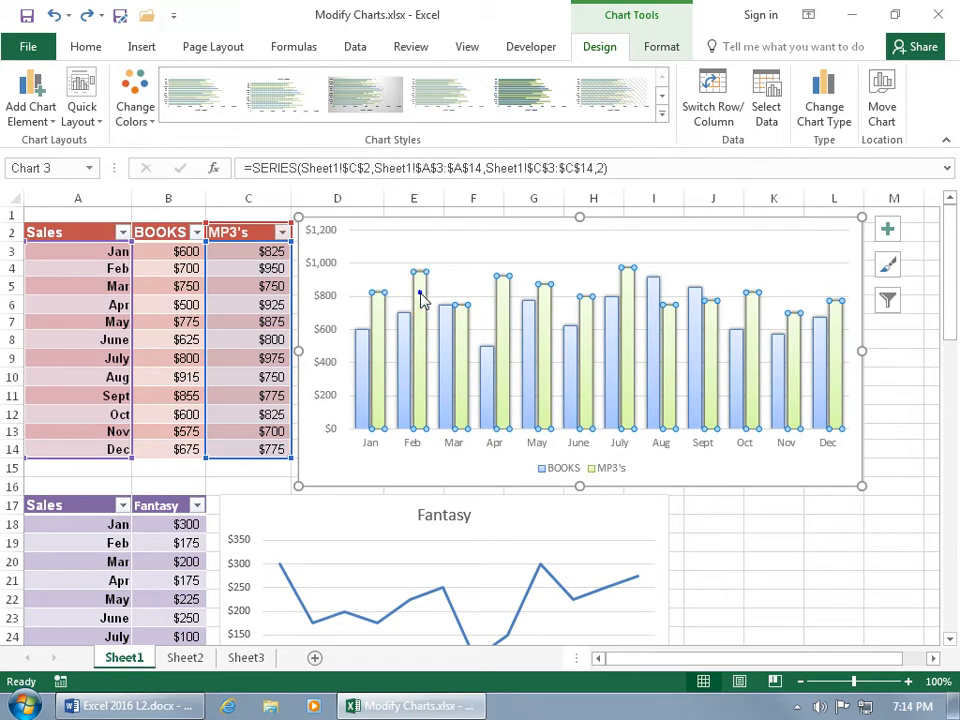
right_click(421, 294)
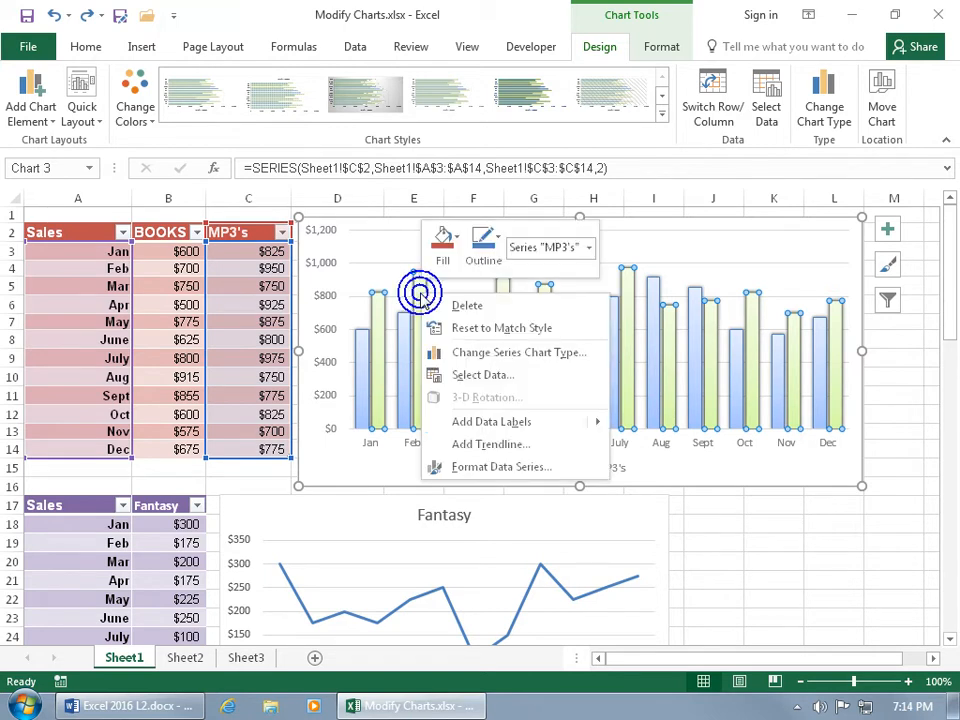
left_click(462, 253)
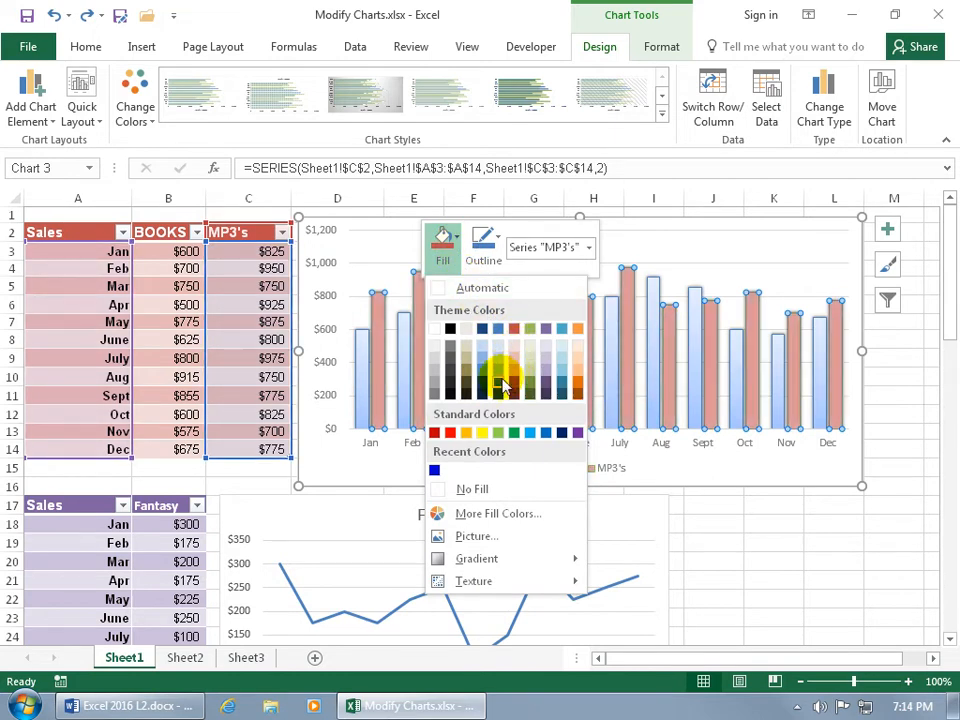
left_click(498, 380)
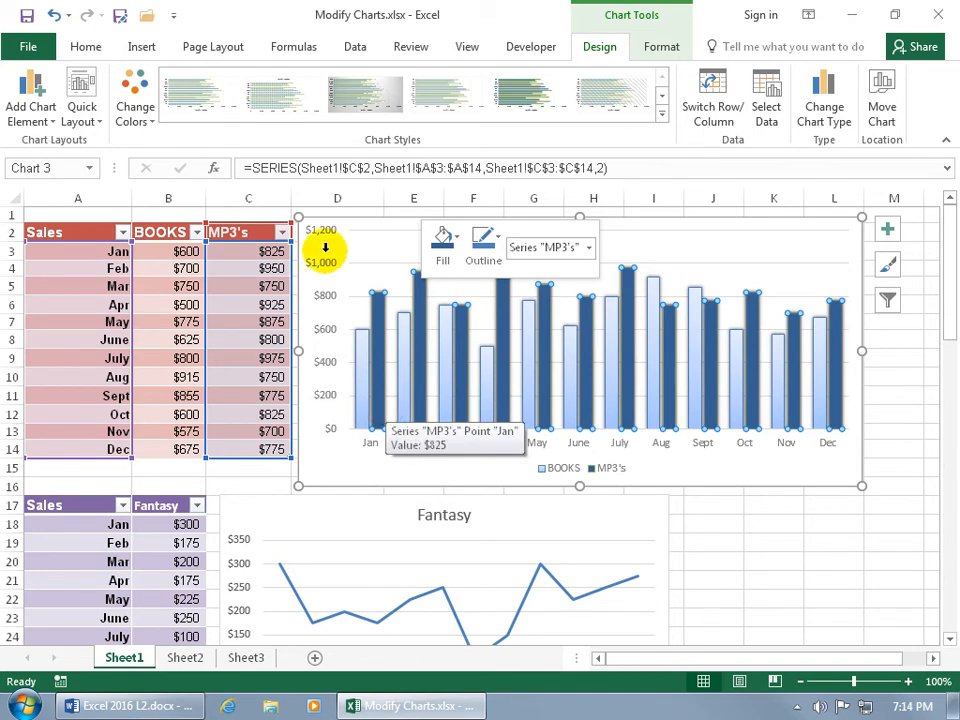
left_click(52, 14)
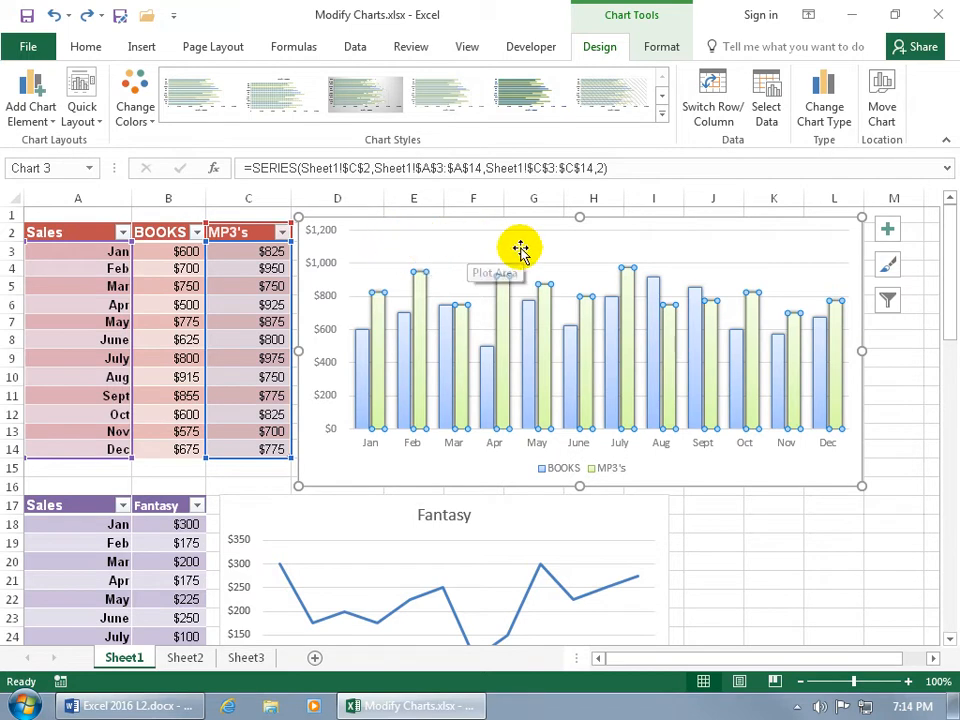
Step: Add data labels to both series of the column chart and remove them again
left_click(766, 248)
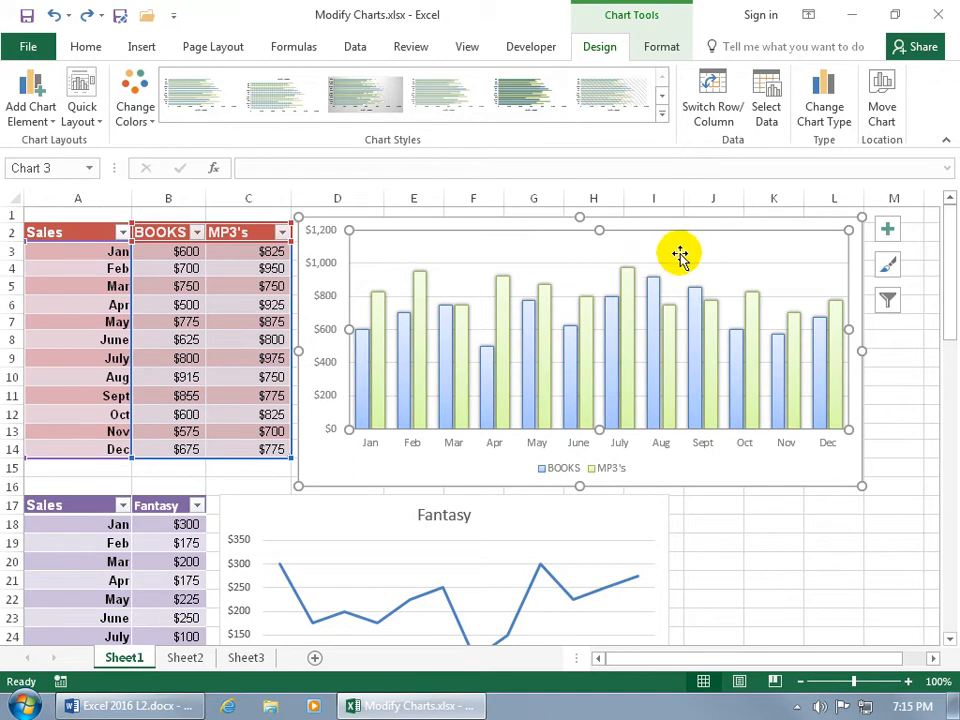
left_click(888, 232)
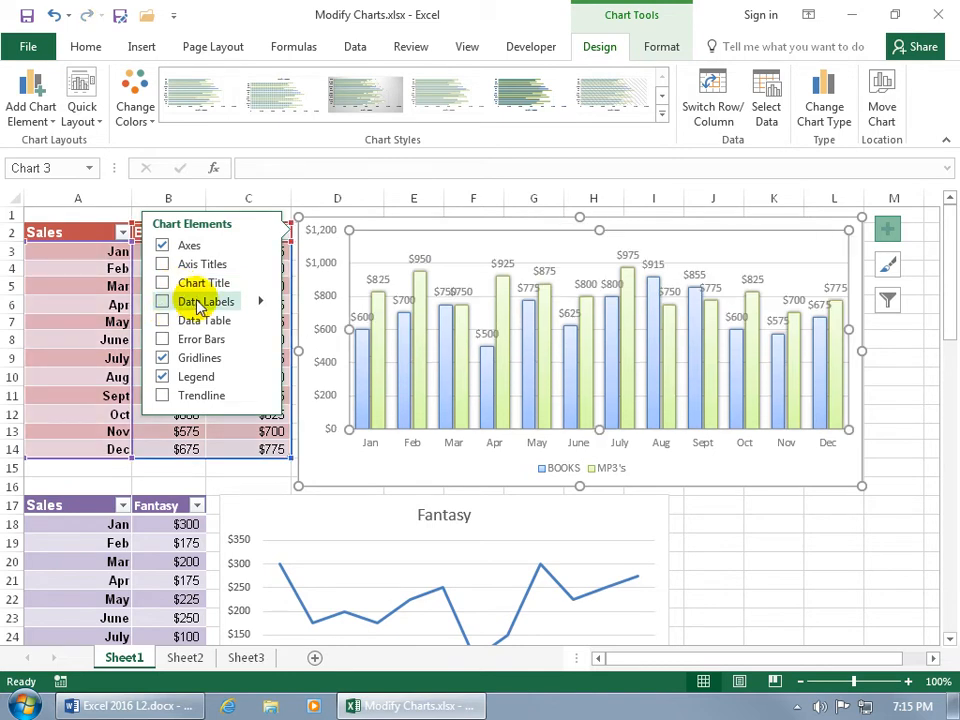
left_click(163, 302)
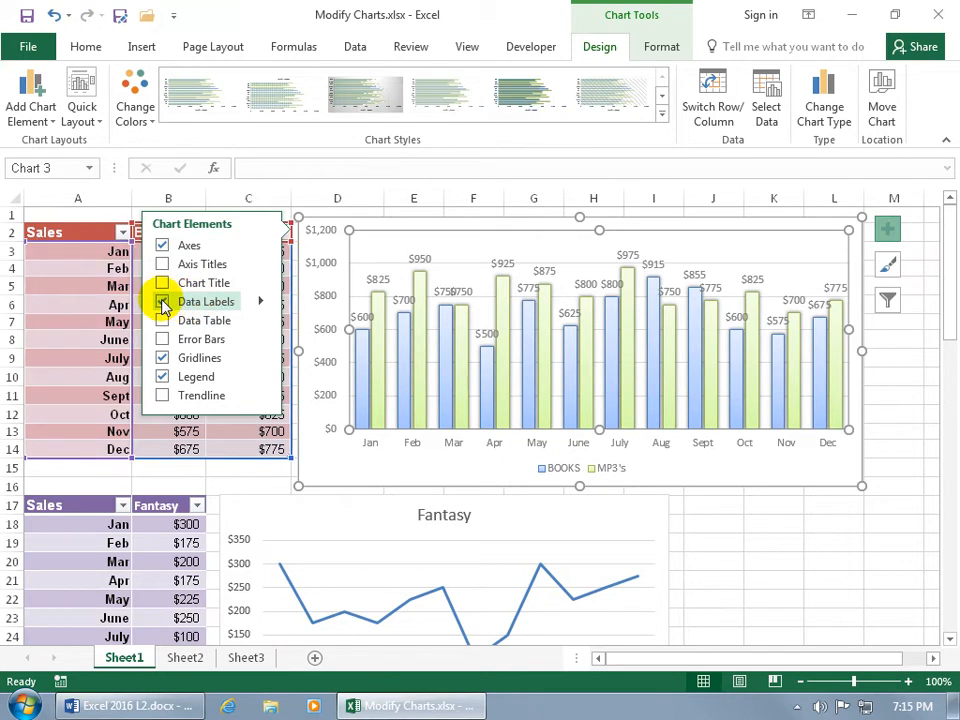
left_click(163, 303)
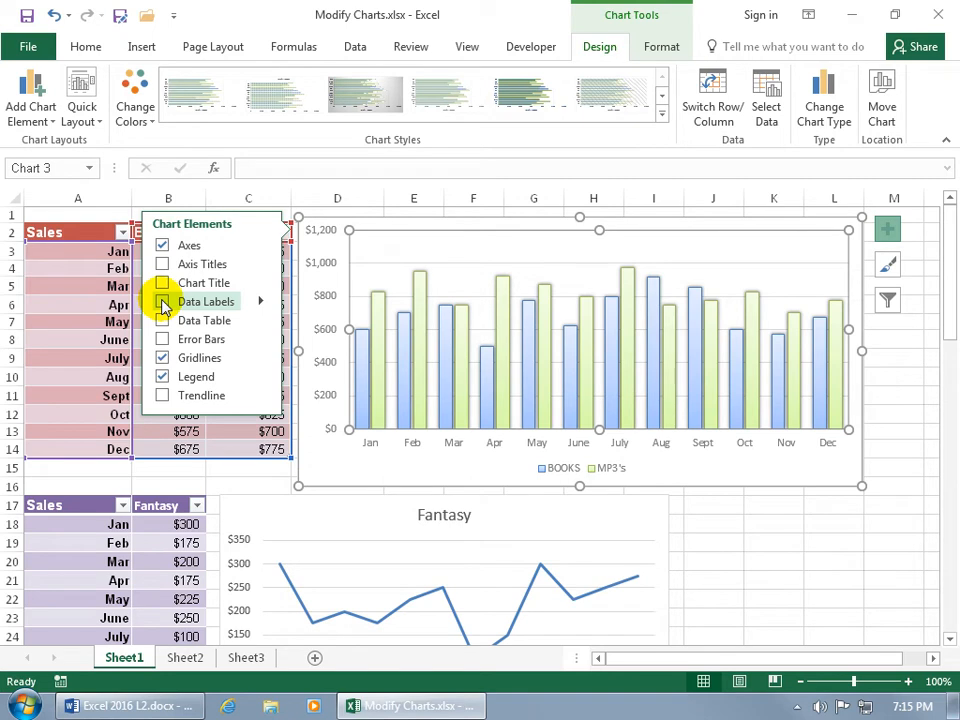
Step: Add data labels to the BOOKS series only and remove them again
left_click(337, 462)
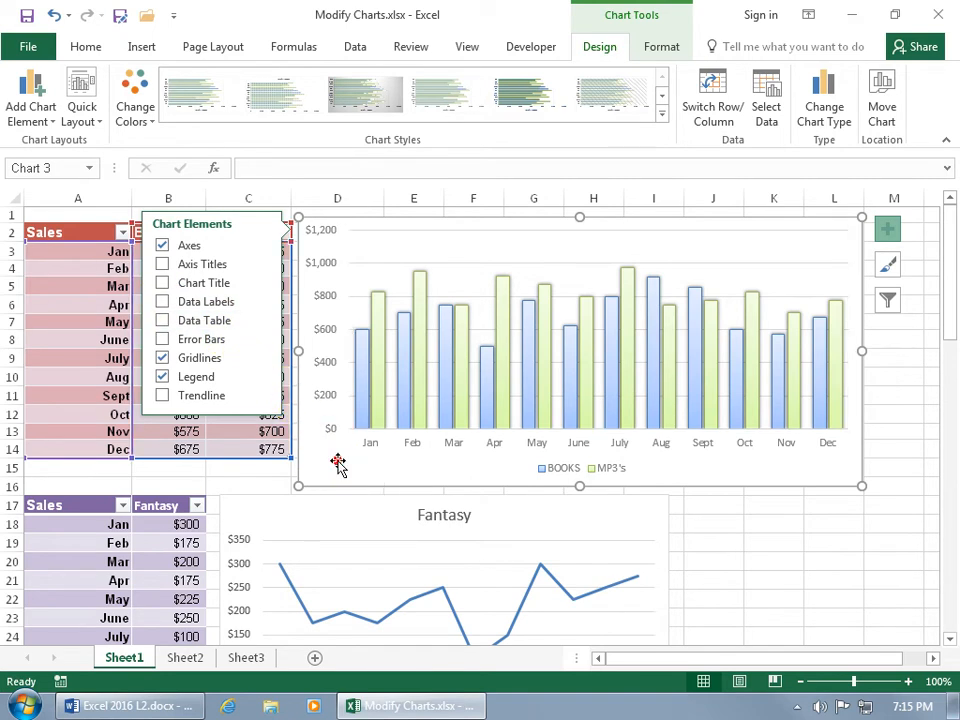
left_click(362, 395)
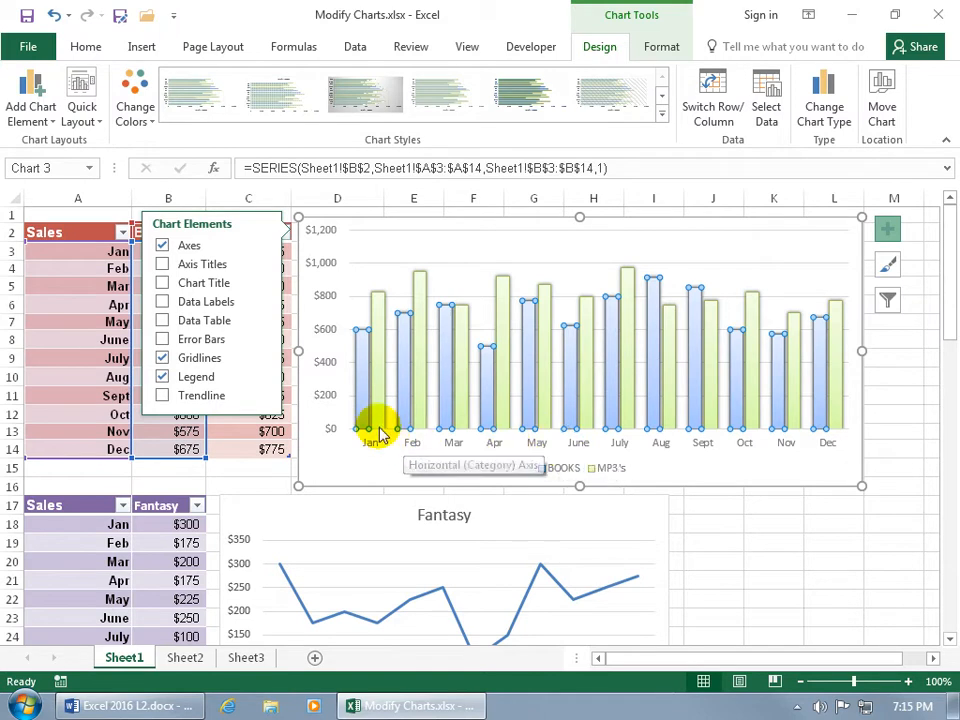
left_click(161, 303)
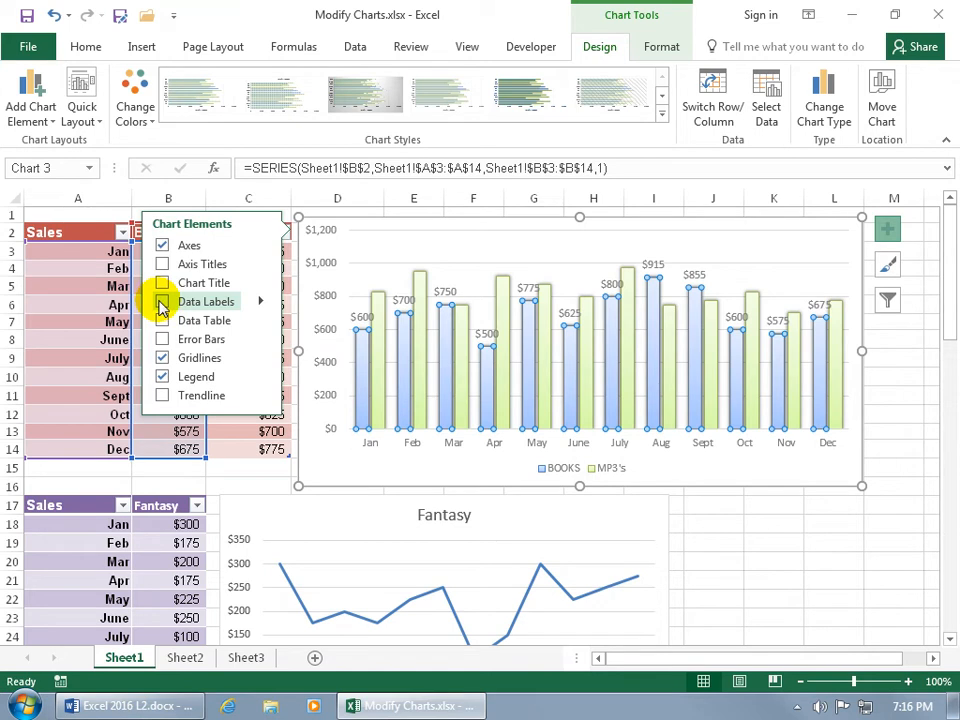
left_click(162, 306)
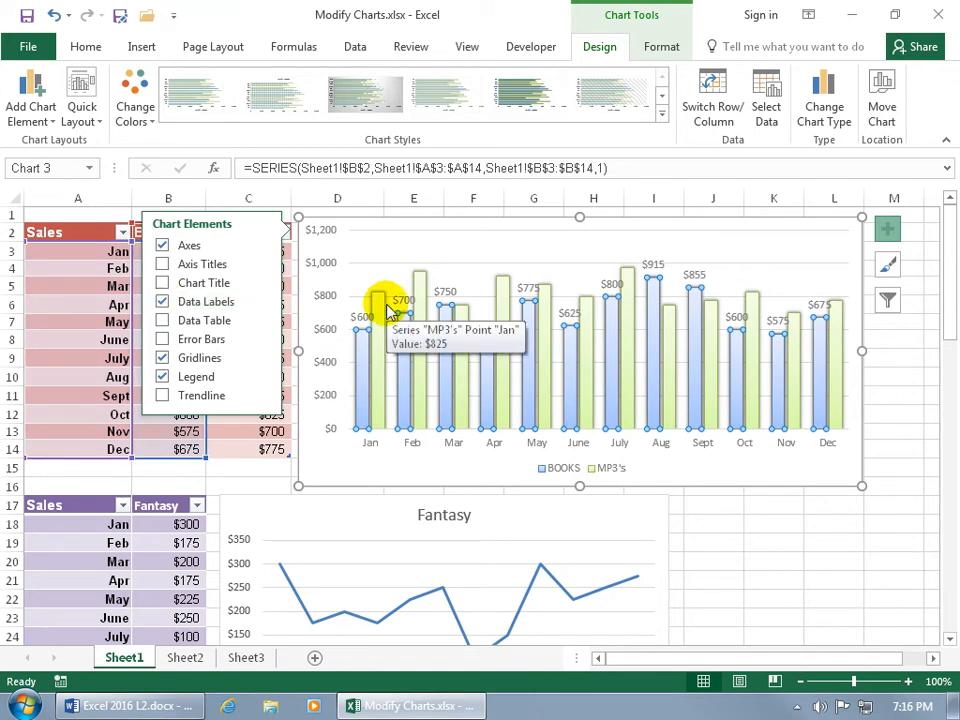
left_click(162, 302)
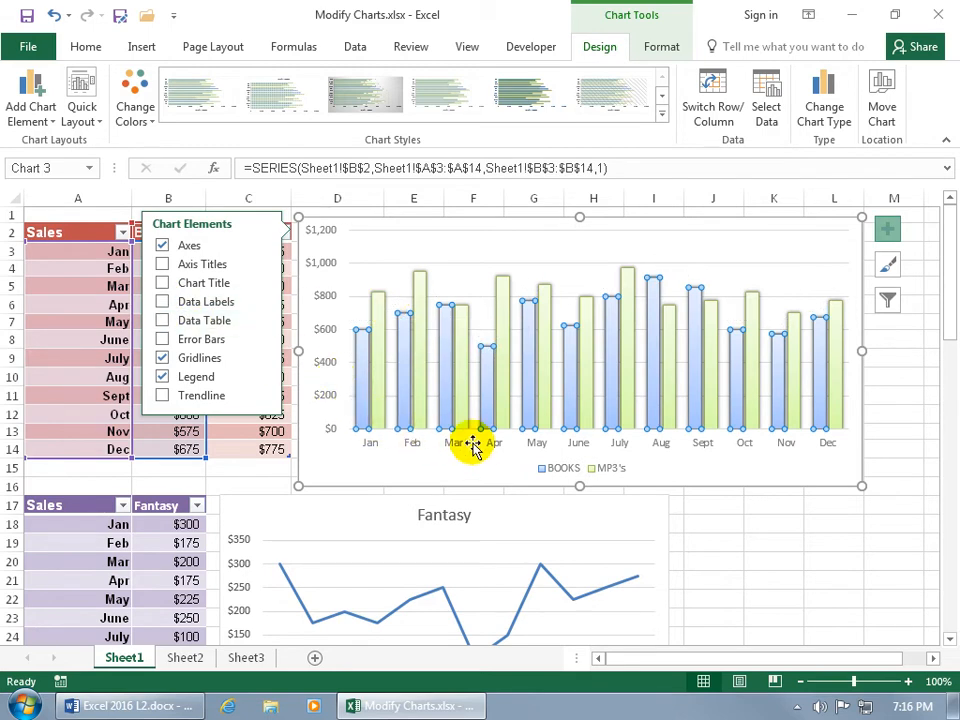
Step: Add a data label to only the July data point of the MP3's series
mouse_move(632, 290)
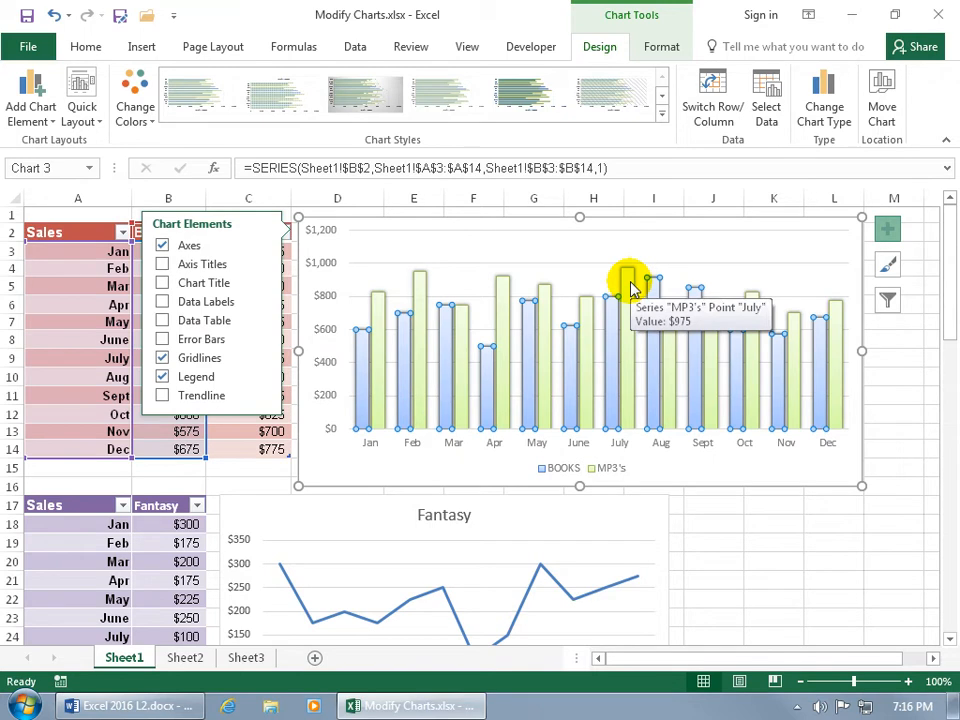
left_click(632, 288)
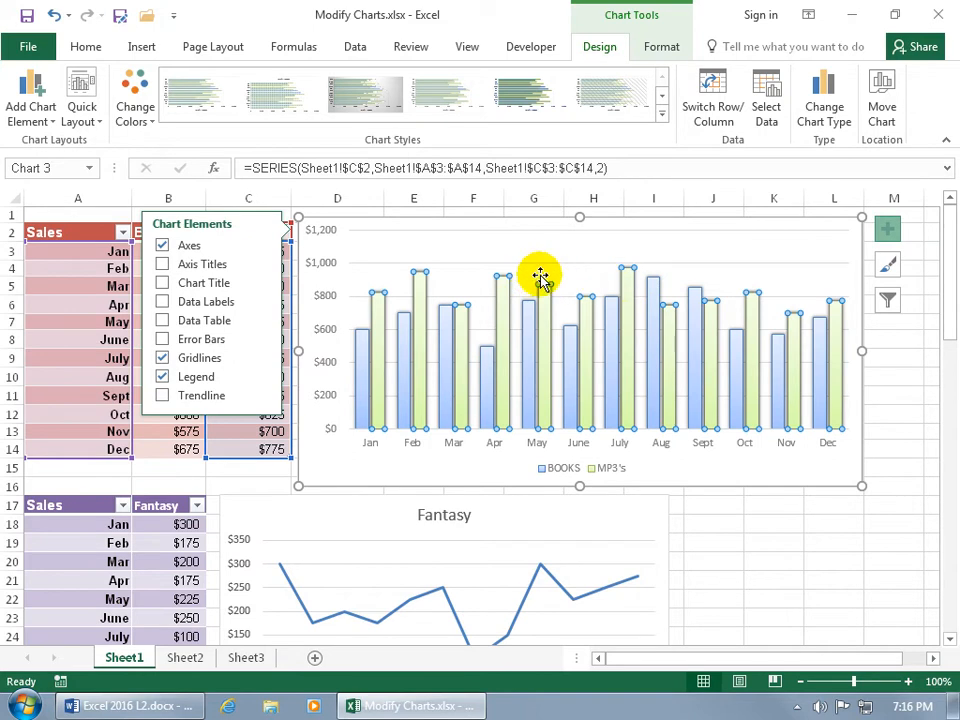
left_click(627, 276)
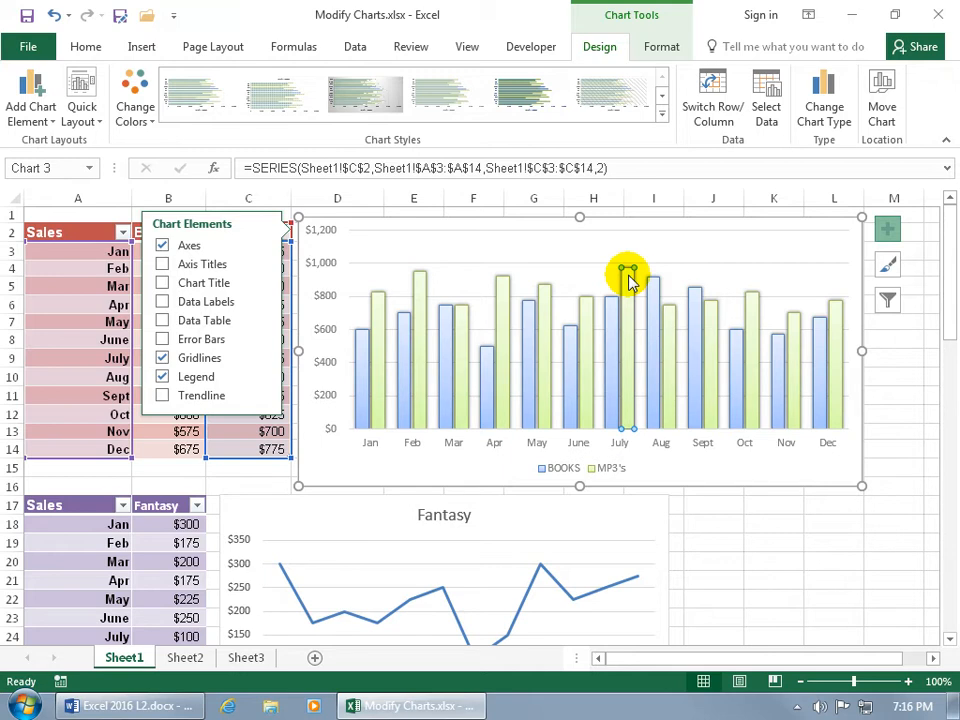
right_click(629, 283)
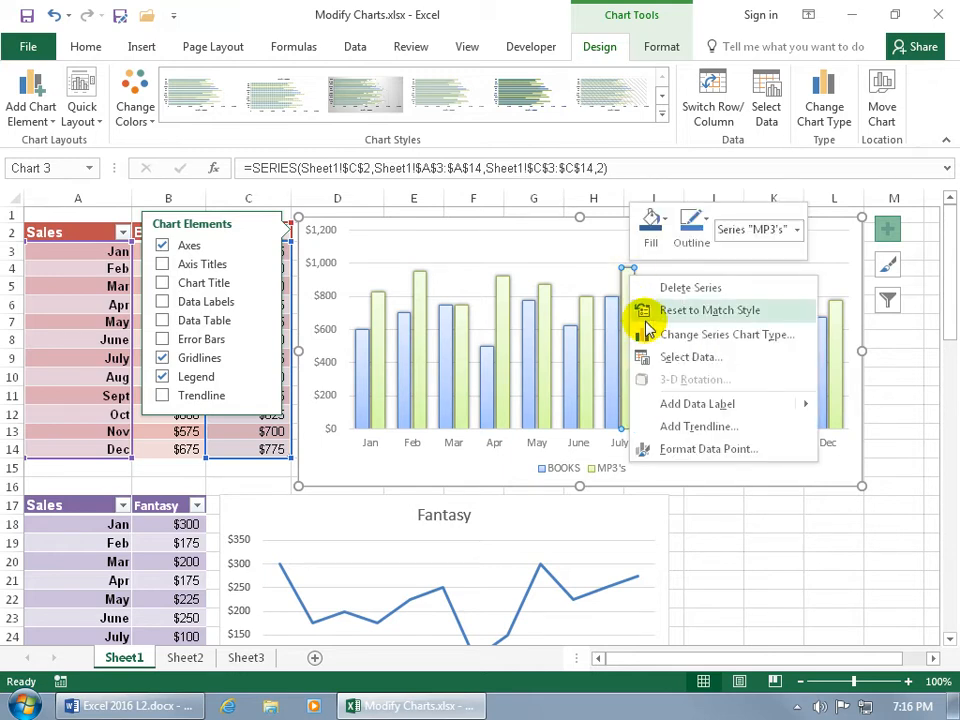
mouse_move(660, 405)
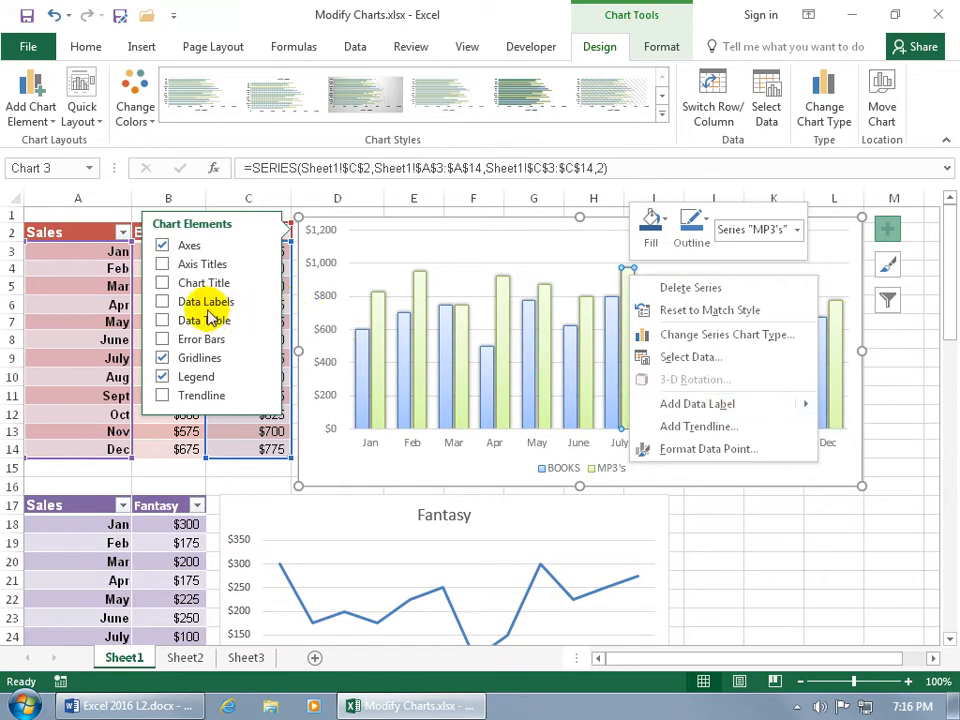
left_click(162, 302)
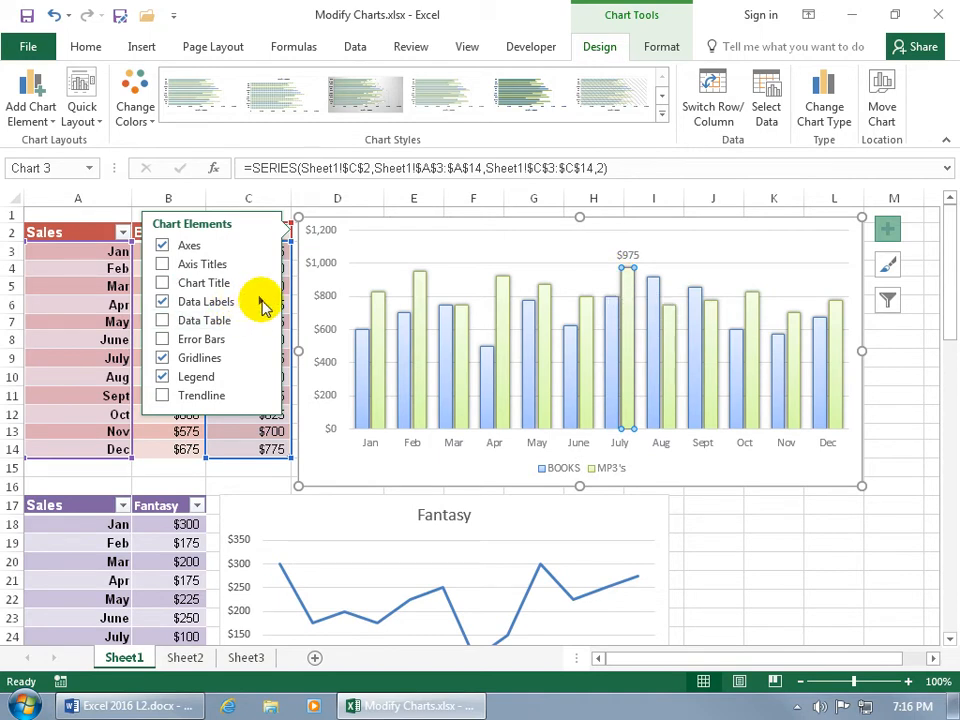
Step: Turn the July label into a data callout and place it above the June columns, sized about 0.25" high and 0.77" wide
left_click(261, 301)
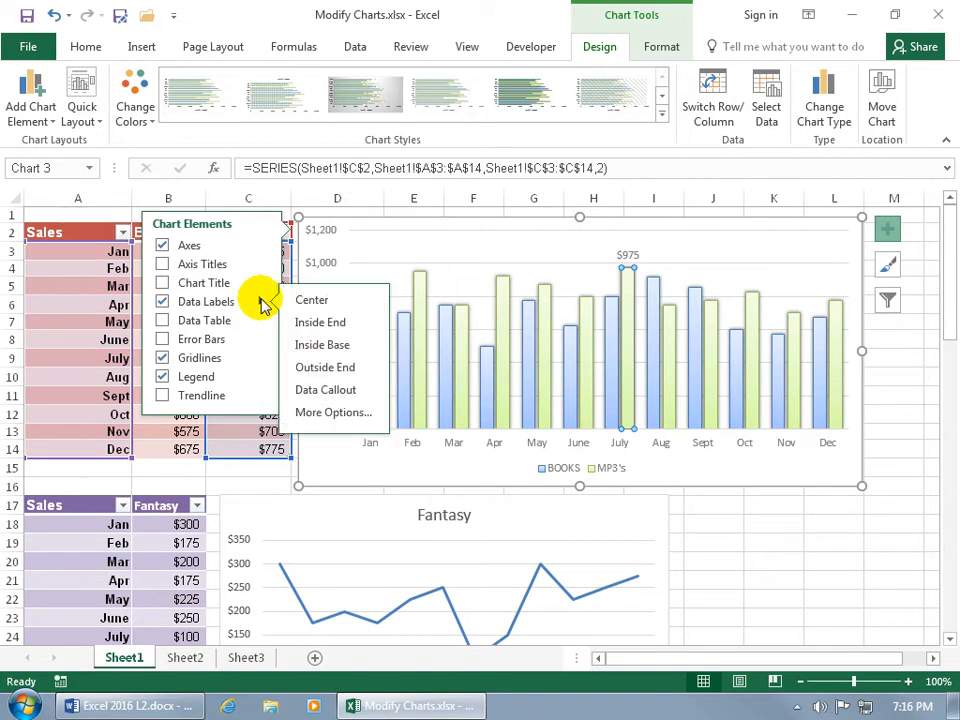
left_click(329, 390)
left_click(333, 413)
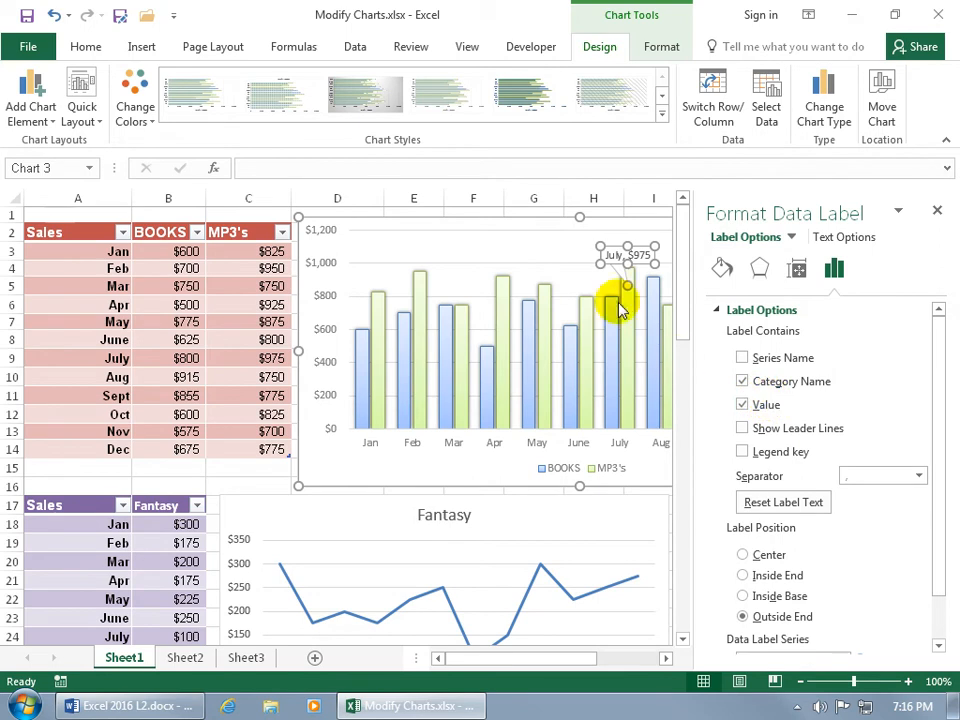
left_click_drag(619, 246, 565, 230)
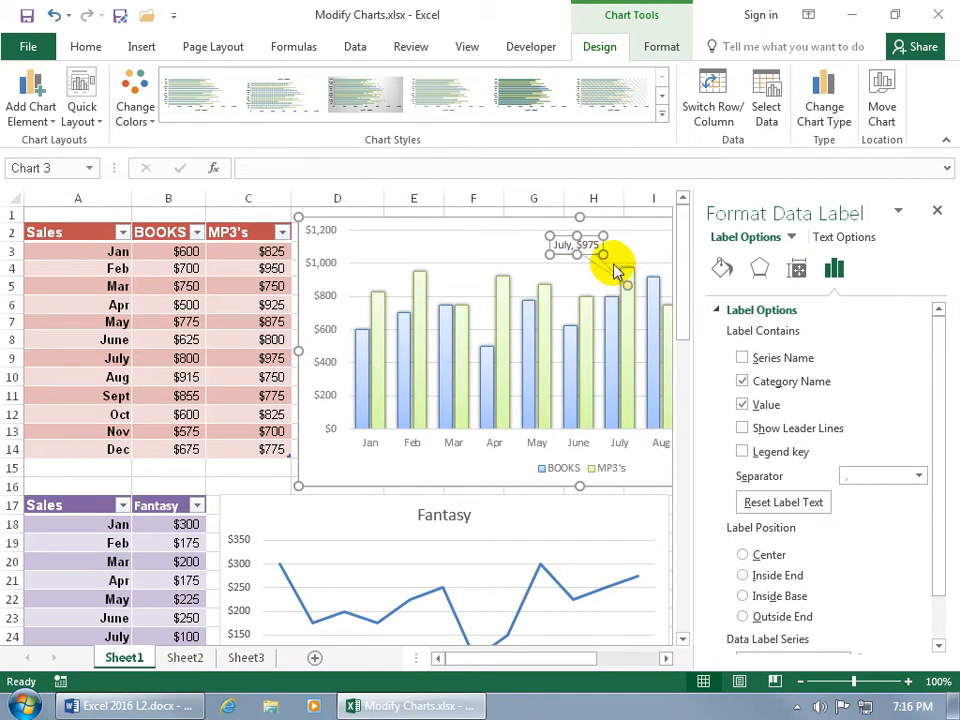
left_click_drag(605, 253, 620, 258)
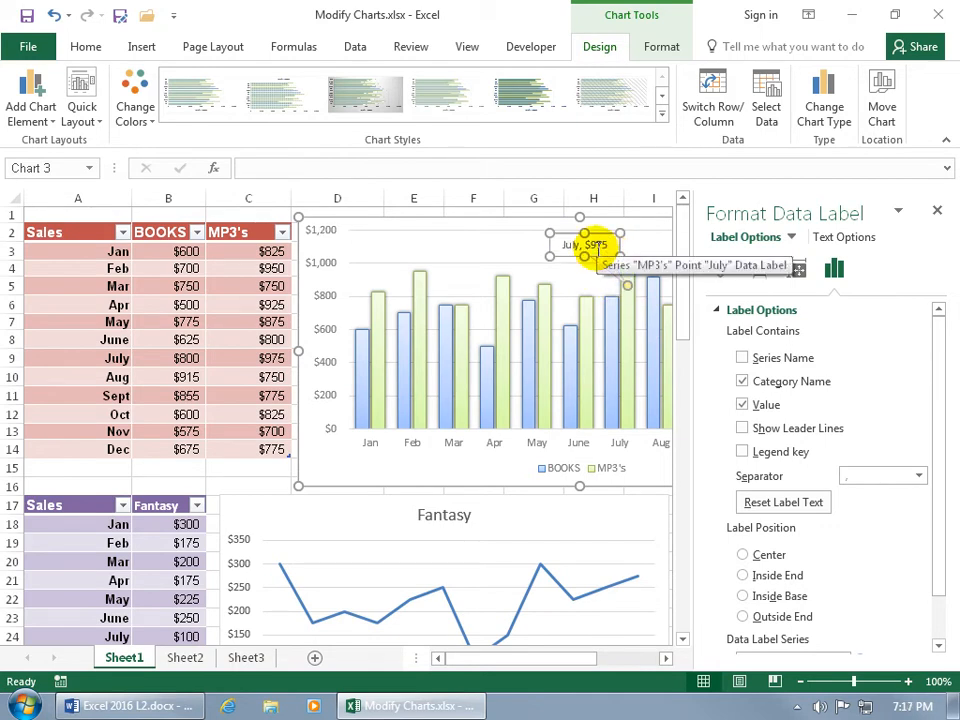
Step: Fill the July callout with a light red theme colour
left_click(662, 48)
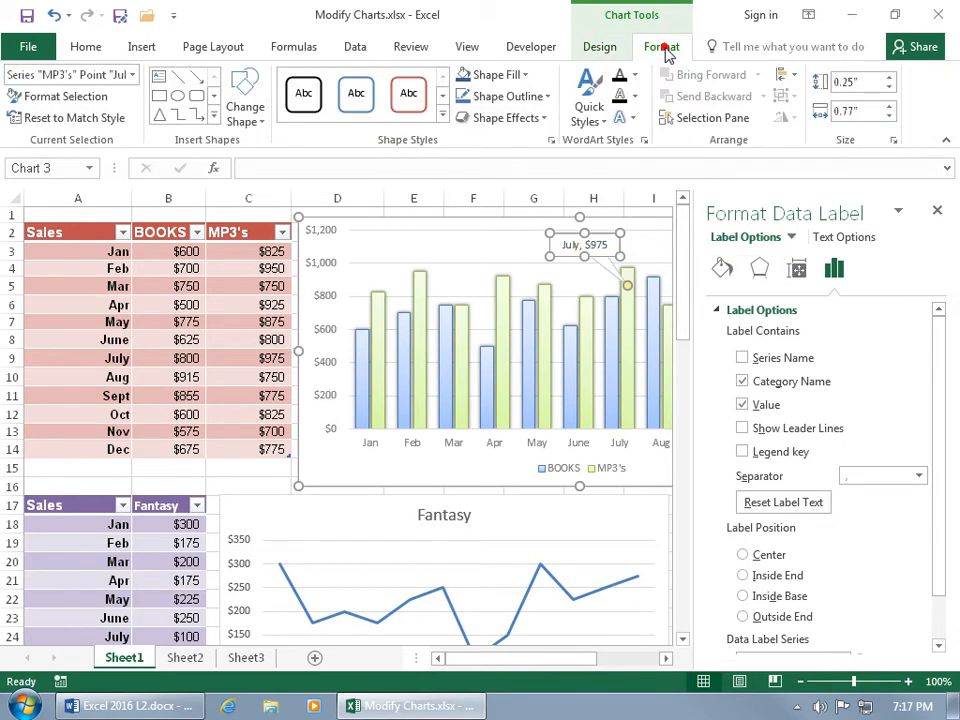
left_click(522, 76)
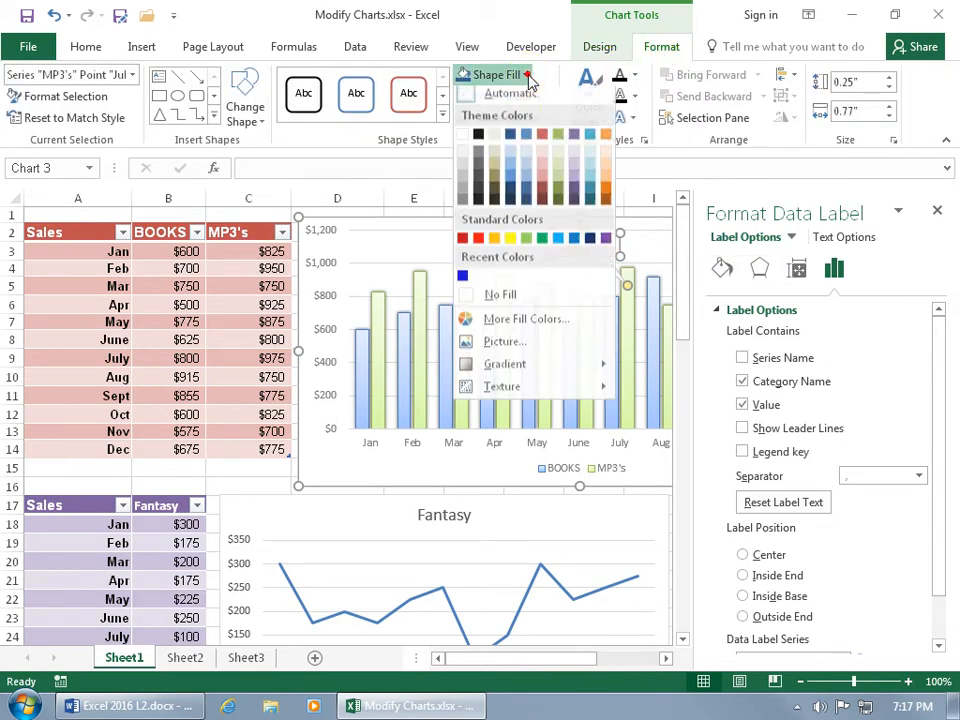
left_click(545, 163)
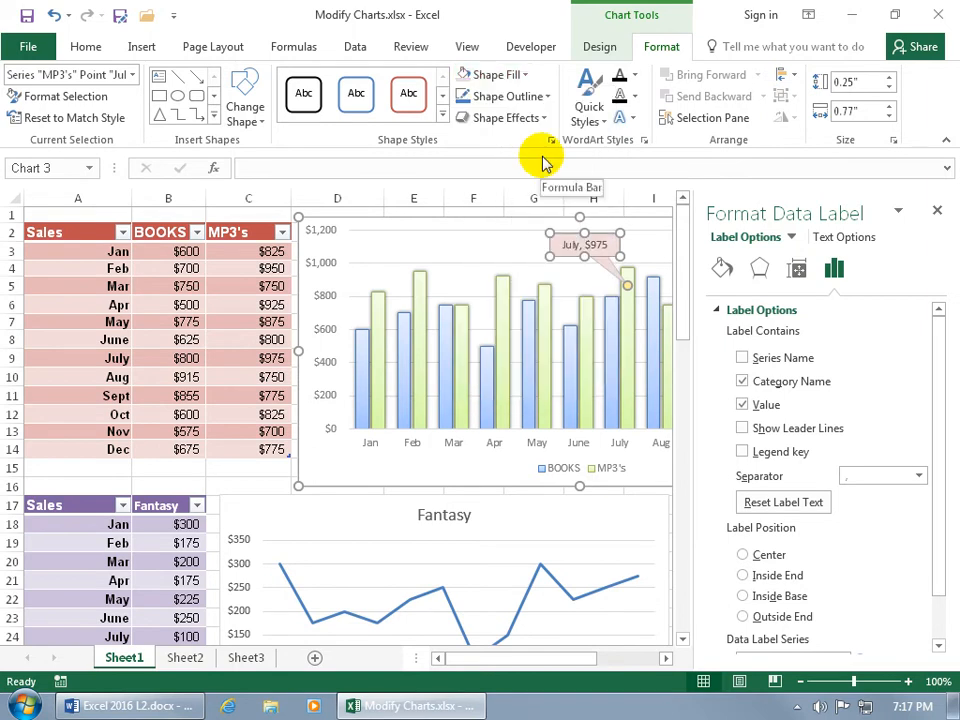
Step: Apply the light red gradient theme style to the July callout and give it a green outline
left_click(443, 118)
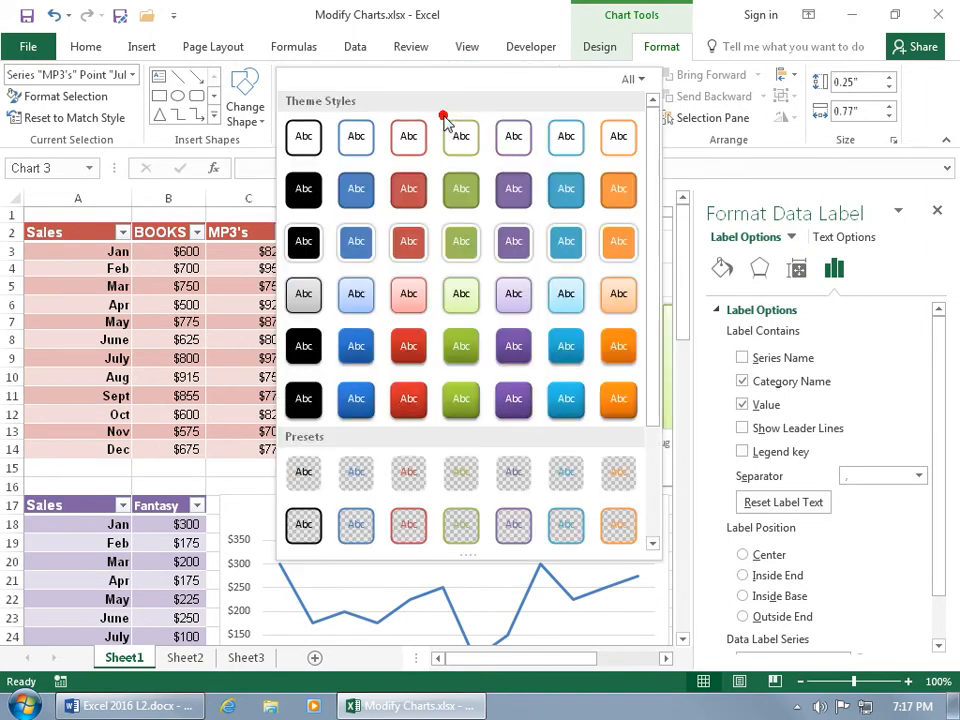
left_click(409, 291)
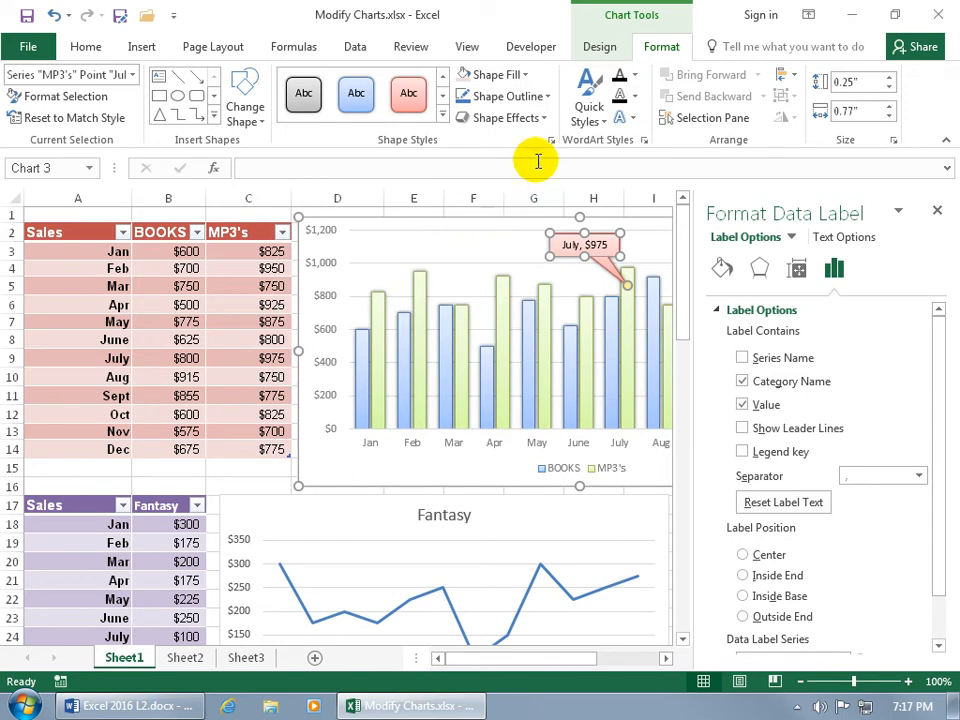
left_click(548, 97)
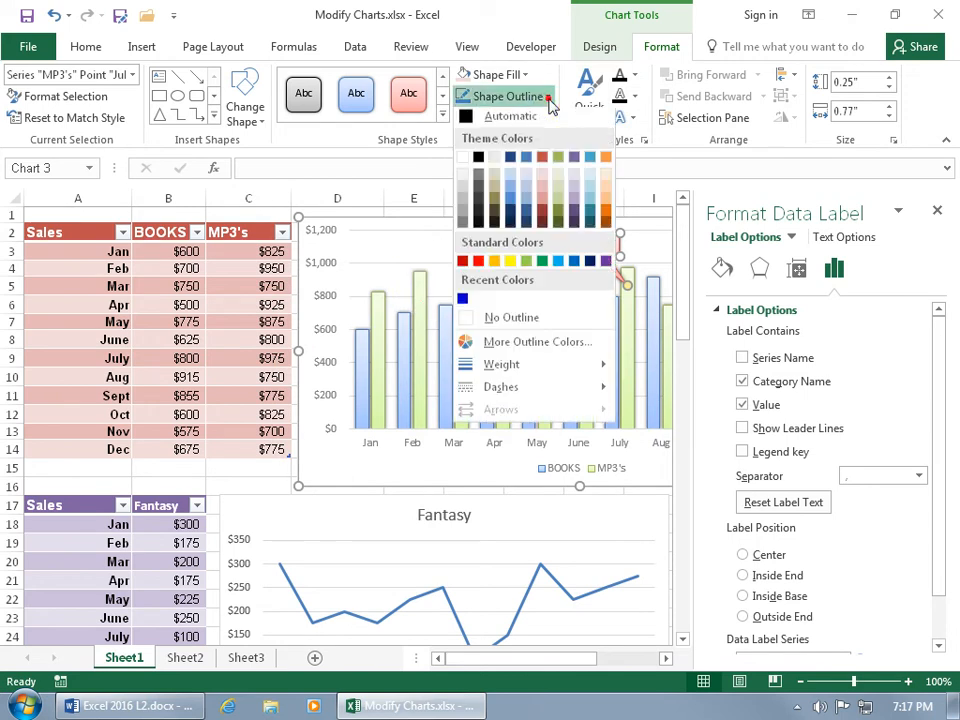
left_click(542, 264)
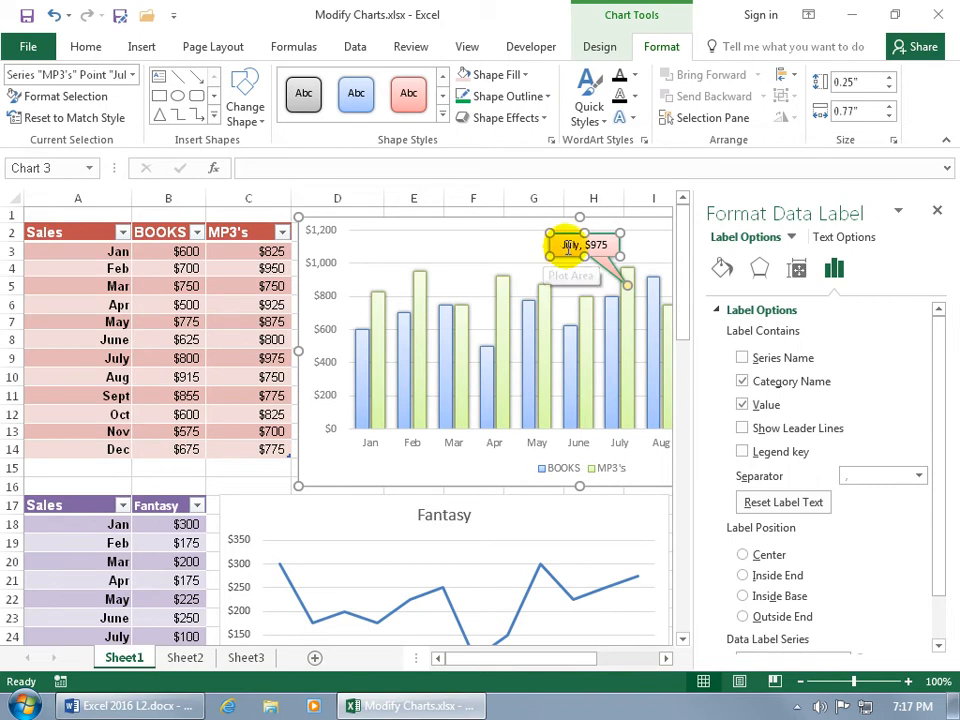
Step: Make all the text in the July callout bold and set its font size to 10.5
double_click(572, 244)
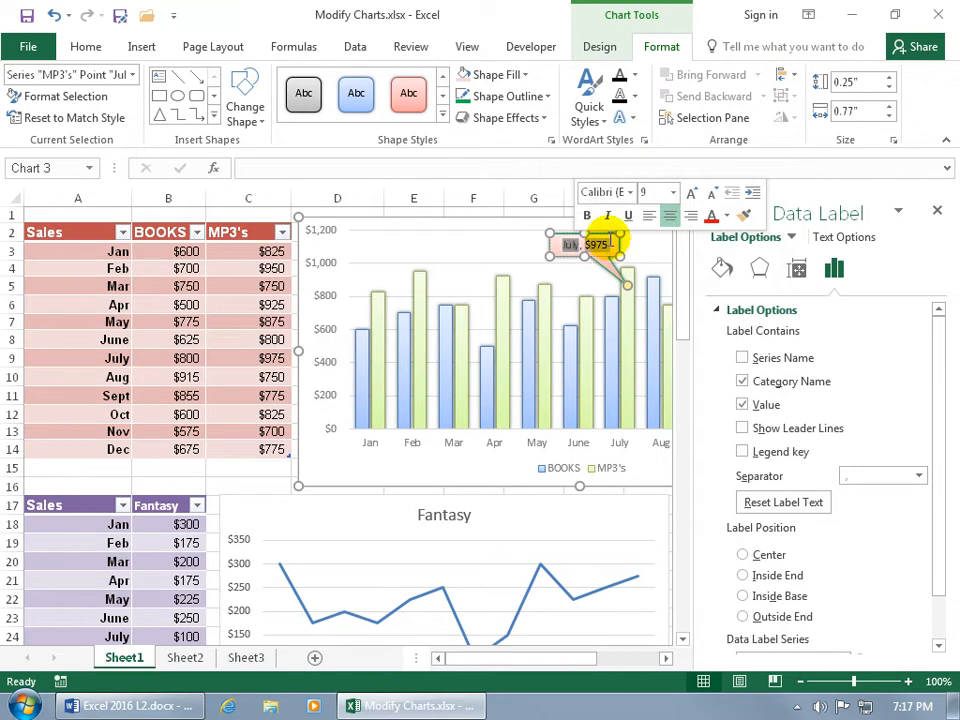
left_click(588, 217)
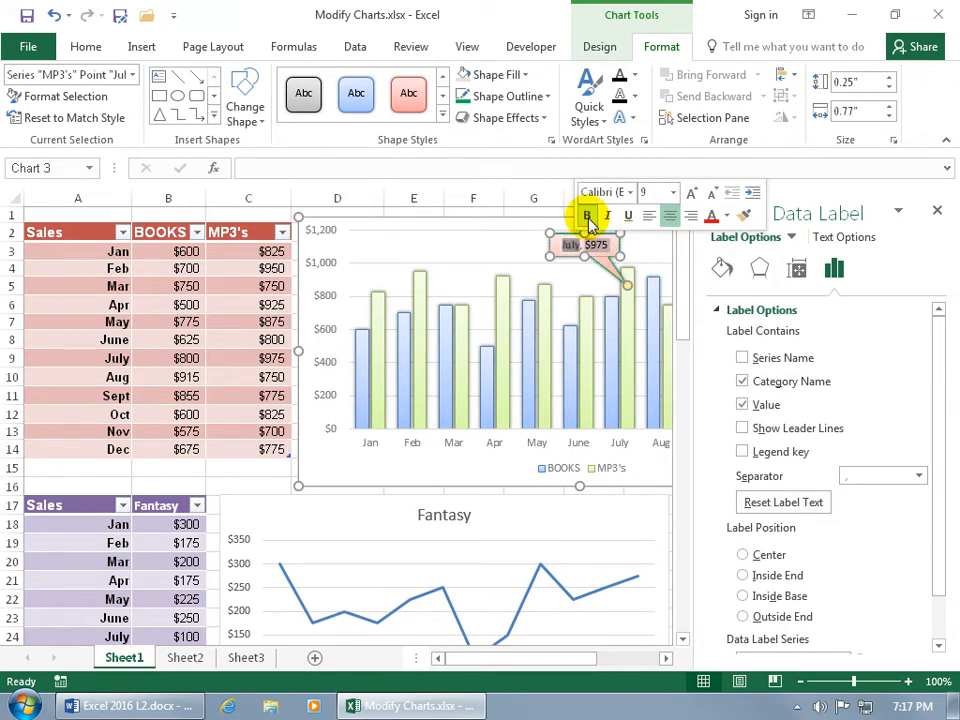
left_click(568, 244)
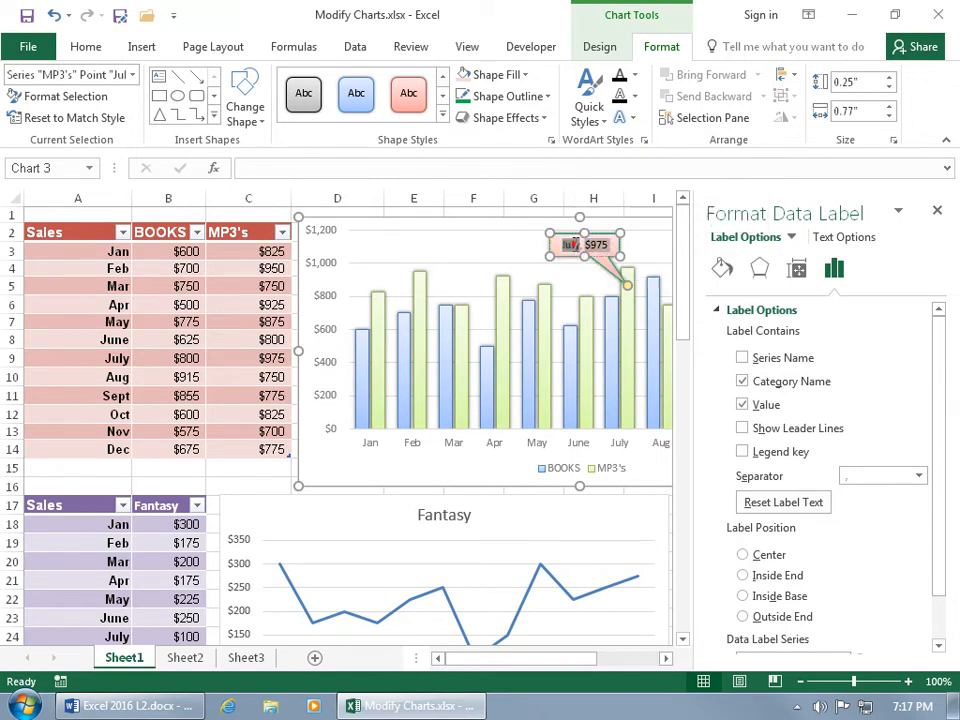
left_click_drag(562, 244, 607, 244)
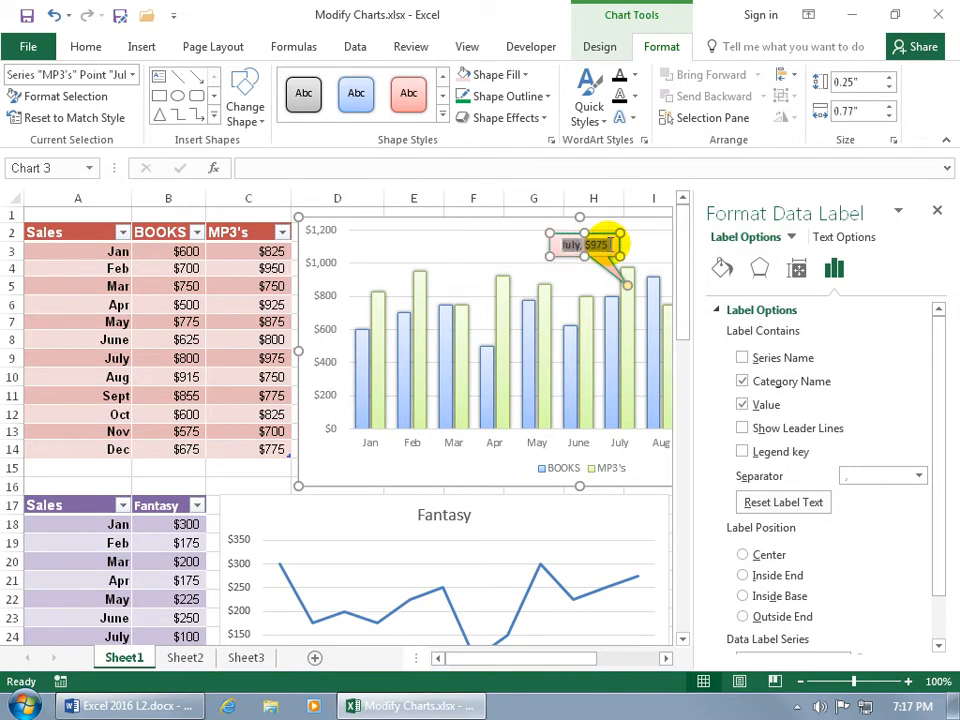
left_click(622, 215)
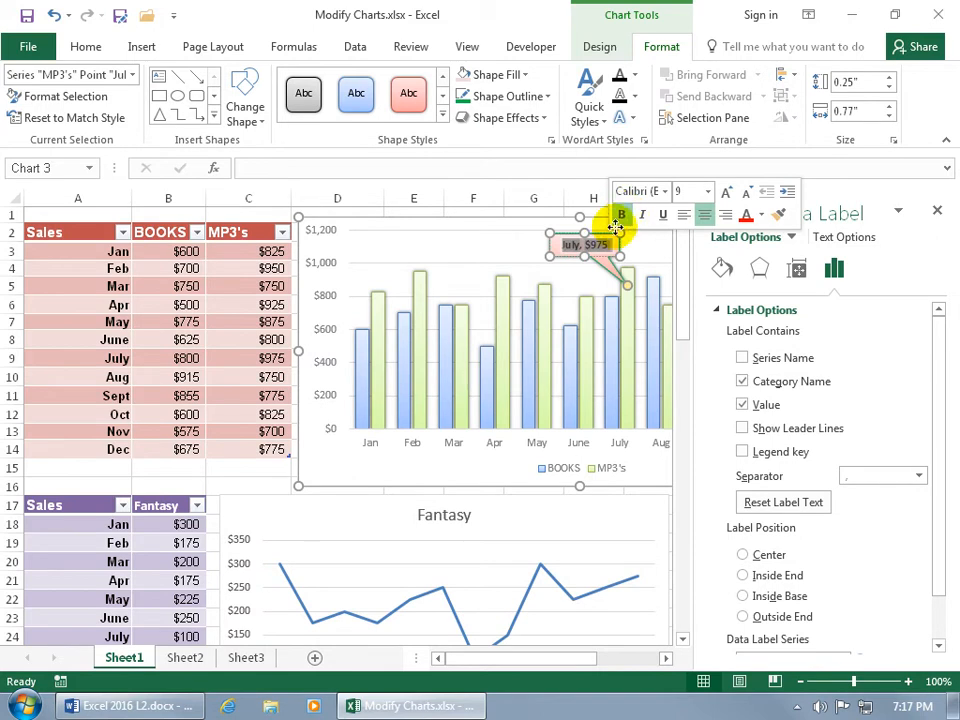
left_click(707, 192)
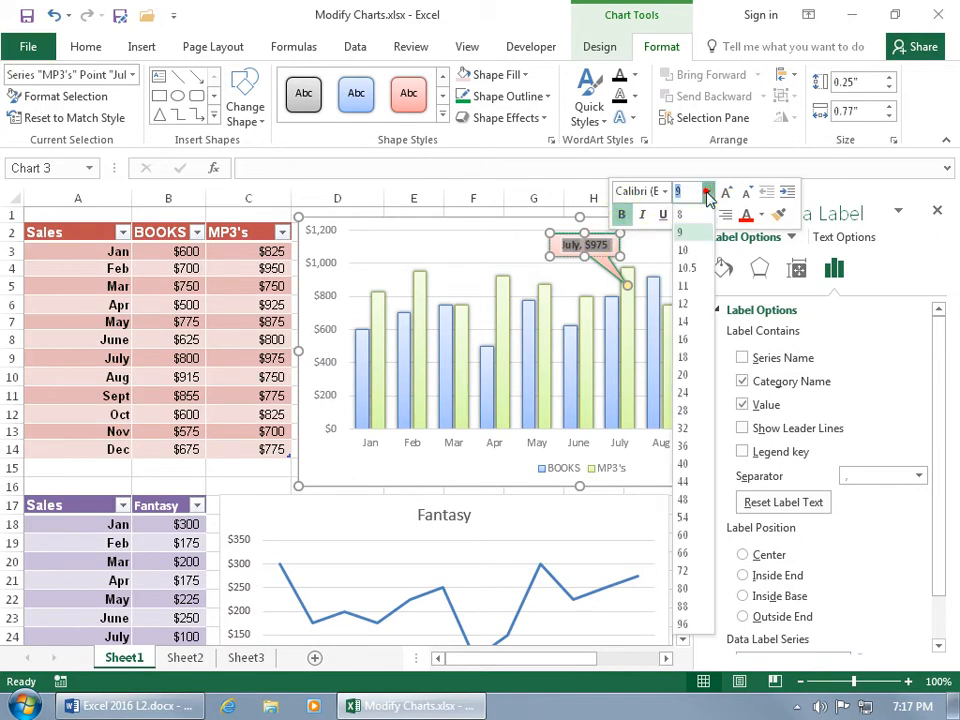
left_click(695, 268)
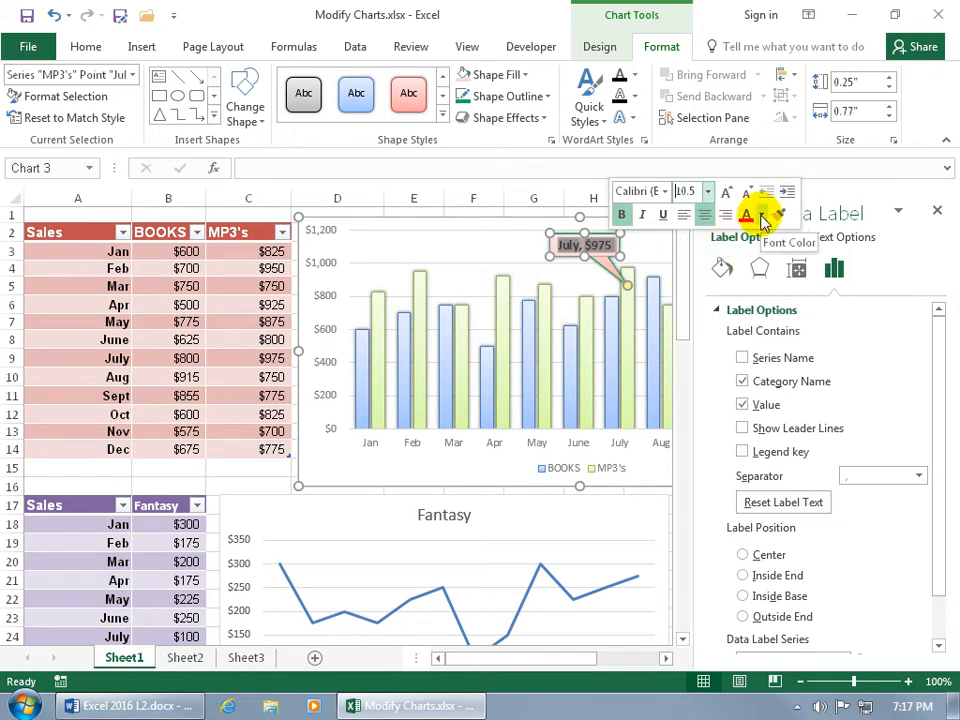
left_click(531, 237)
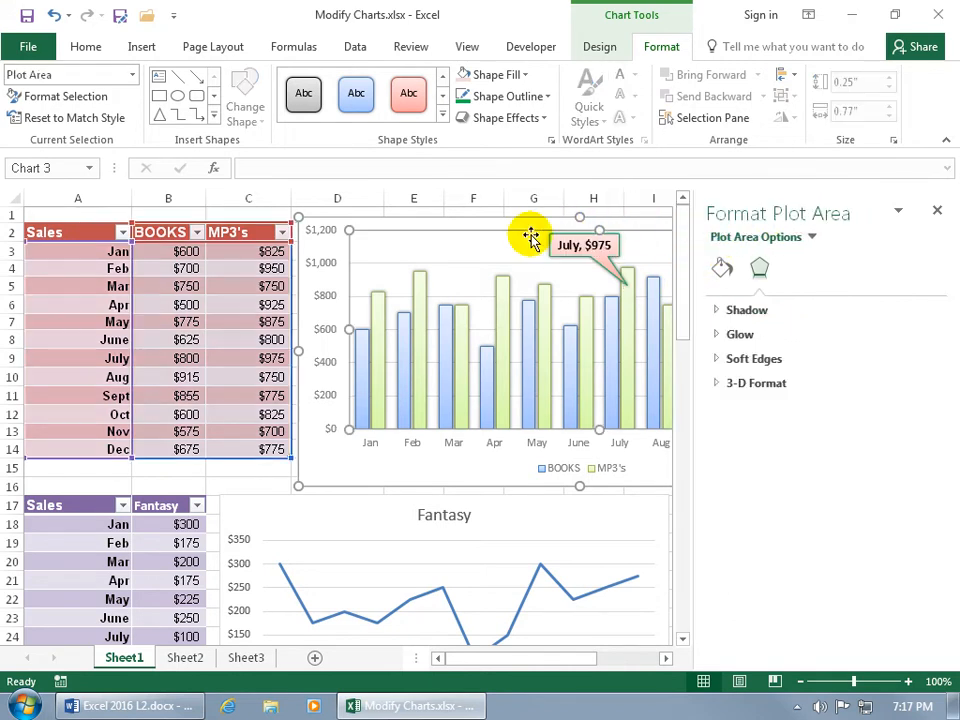
Step: Turn on Show Leader Lines in the label options of the MP3's data labels
left_click(553, 242)
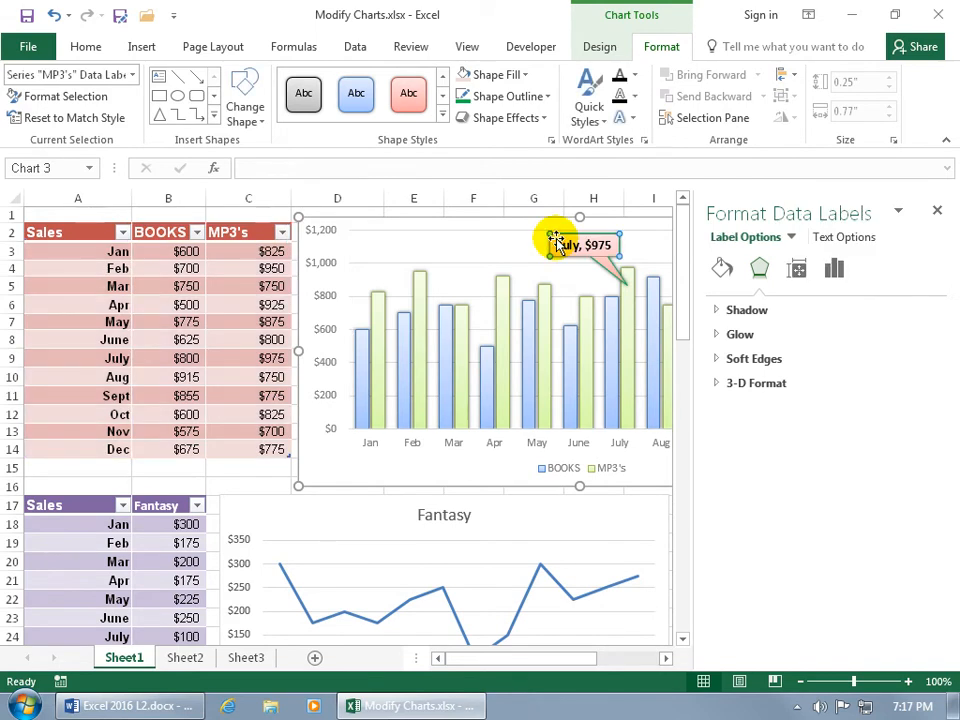
left_click(836, 270)
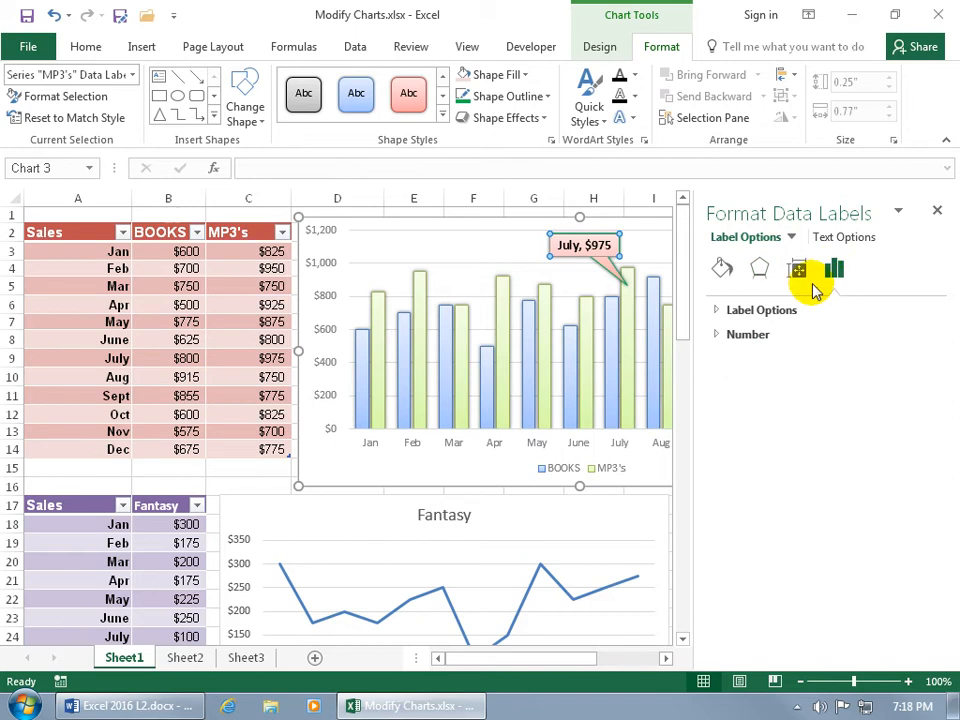
left_click(724, 311)
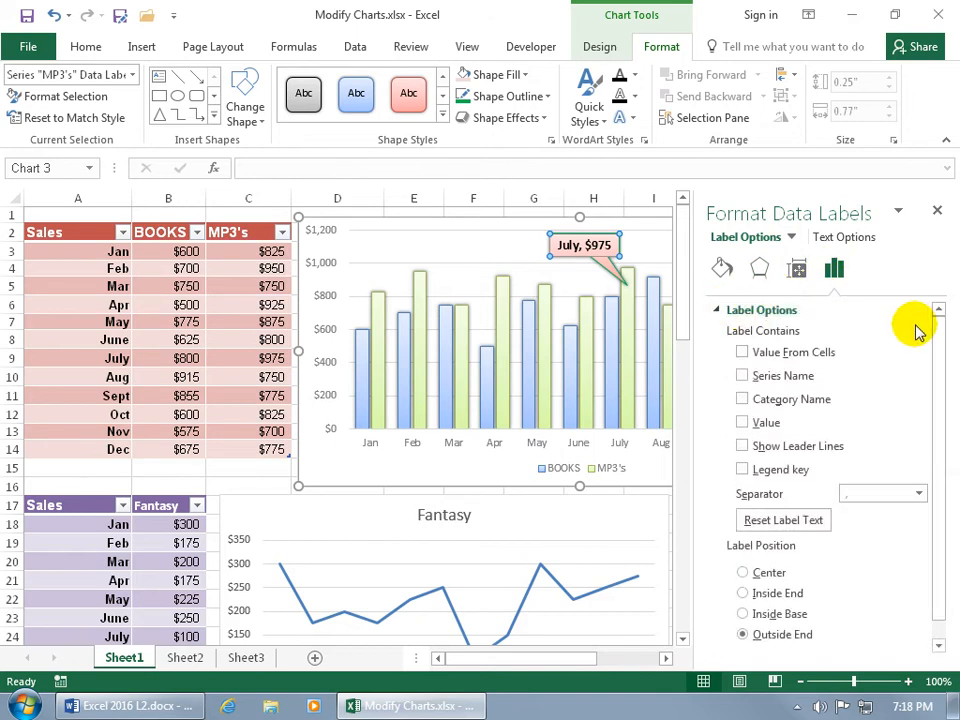
left_click(742, 447)
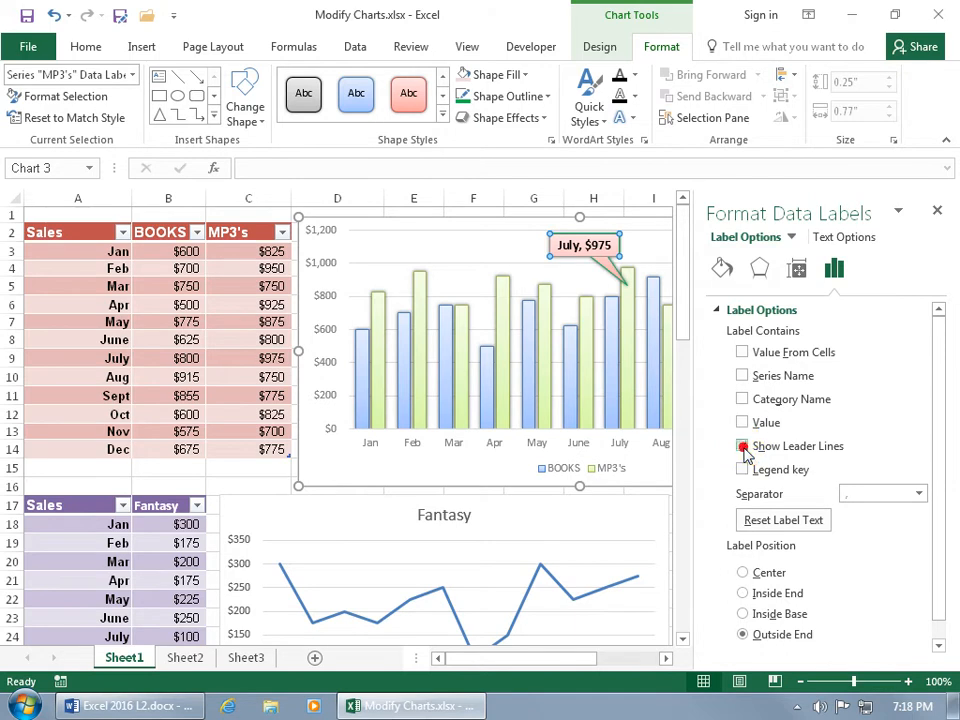
Step: Change the July callout's data label shape to a rectangle and toggle the MP3's leader lines off and back on
right_click(603, 261)
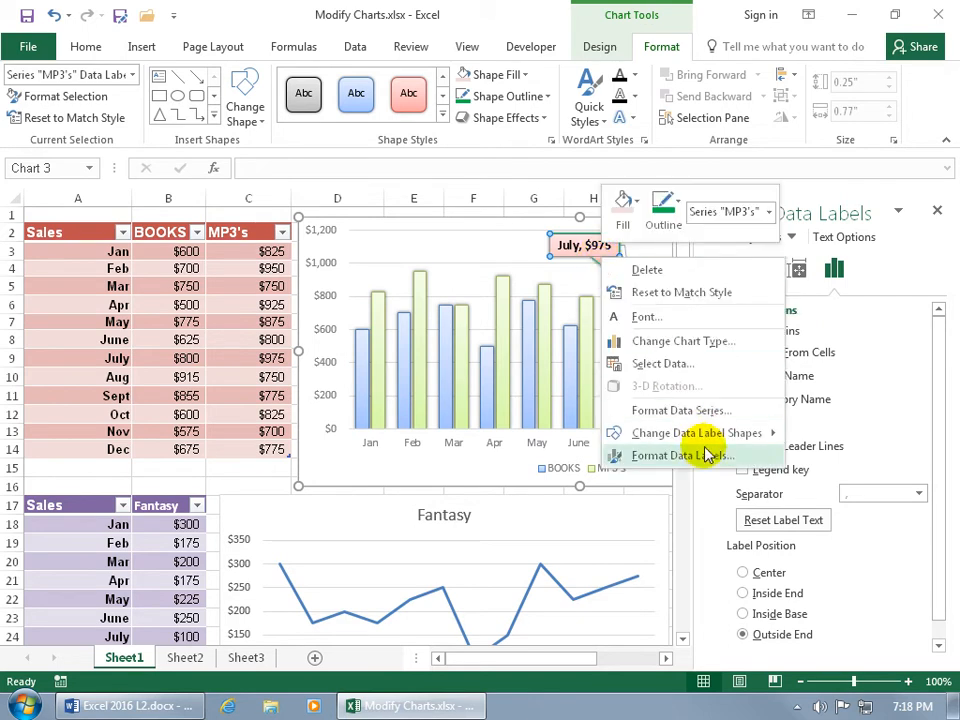
mouse_move(707, 440)
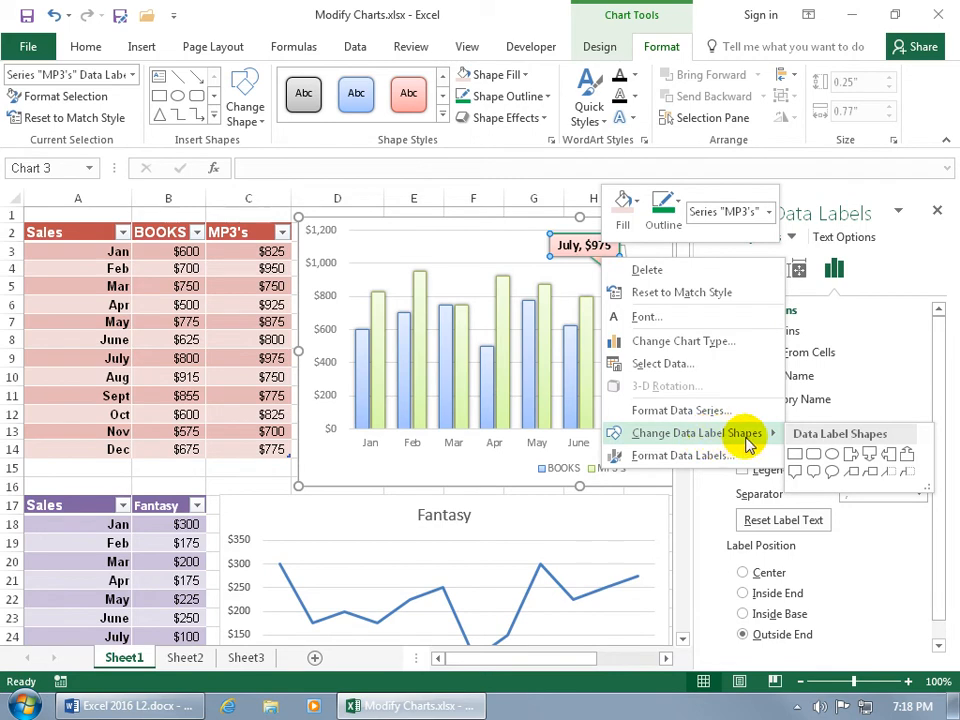
left_click(797, 462)
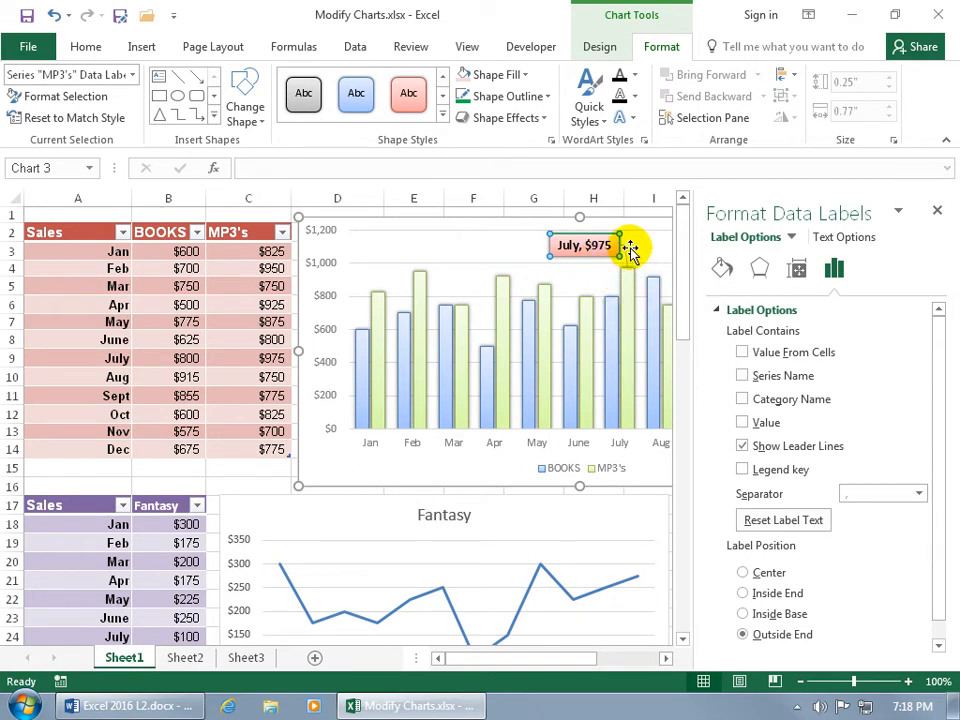
left_click(743, 446)
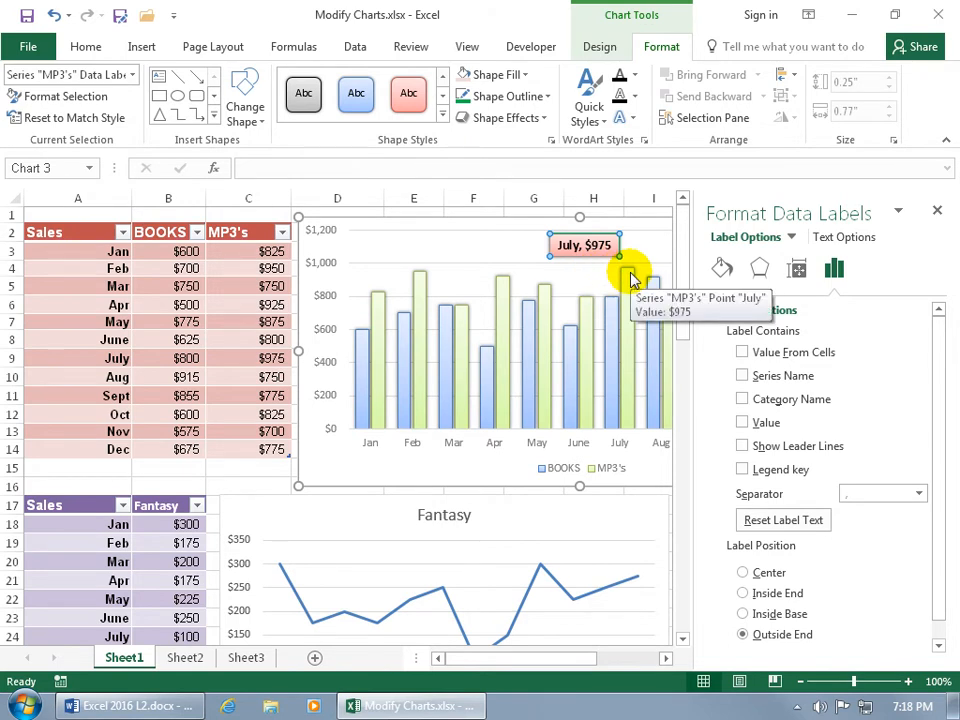
left_click(742, 445)
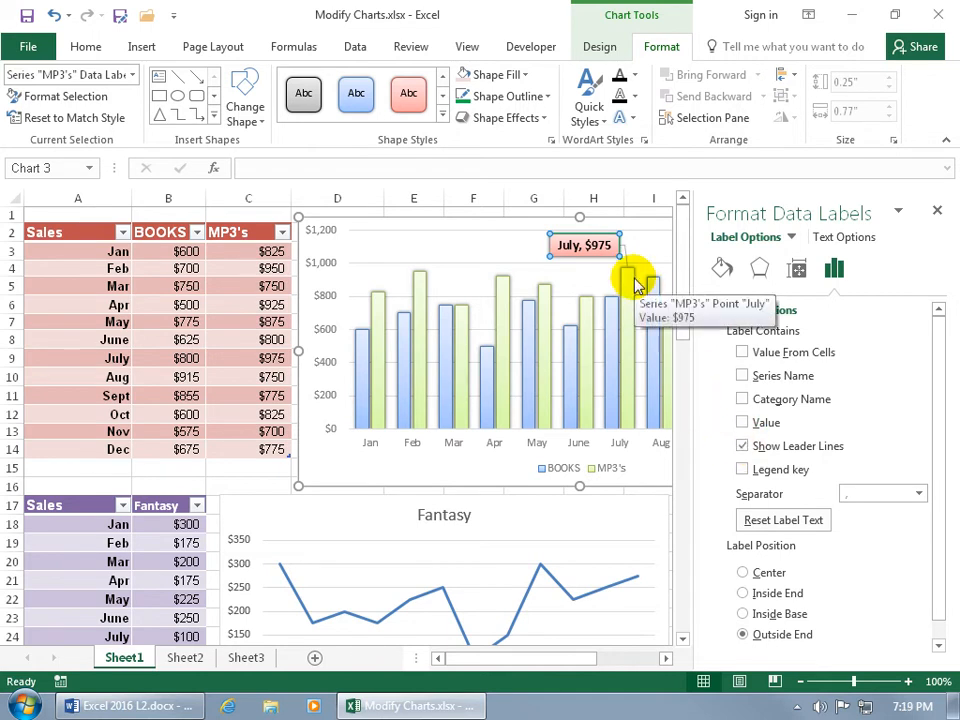
Step: Reset the MP3's series labels by removing its data labels and adding them again for every month
left_click(589, 306)
left_click(589, 306)
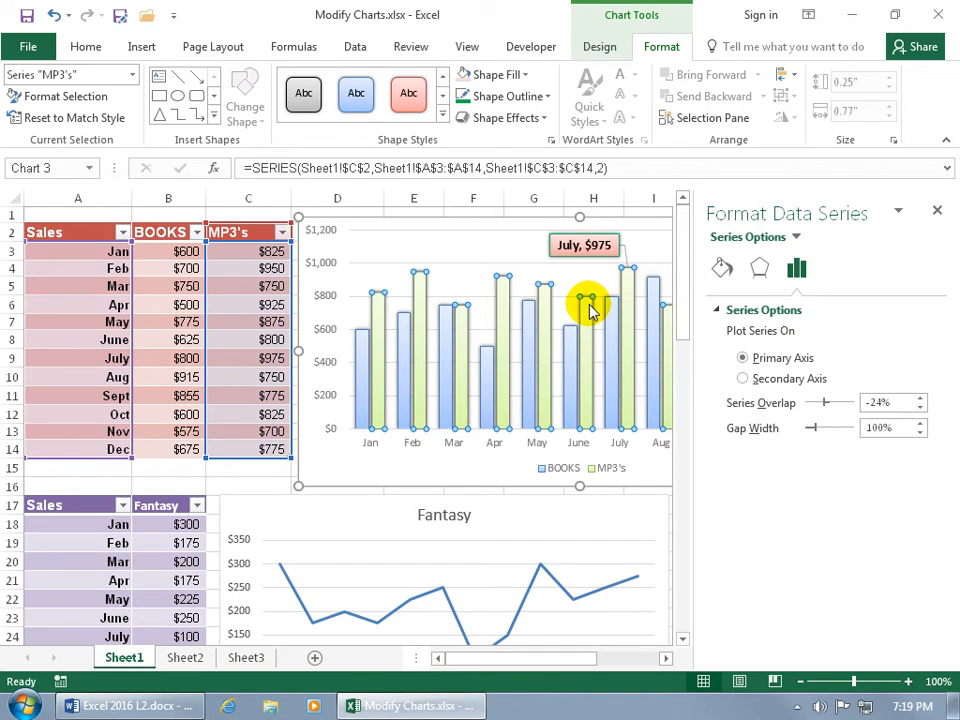
right_click(589, 306)
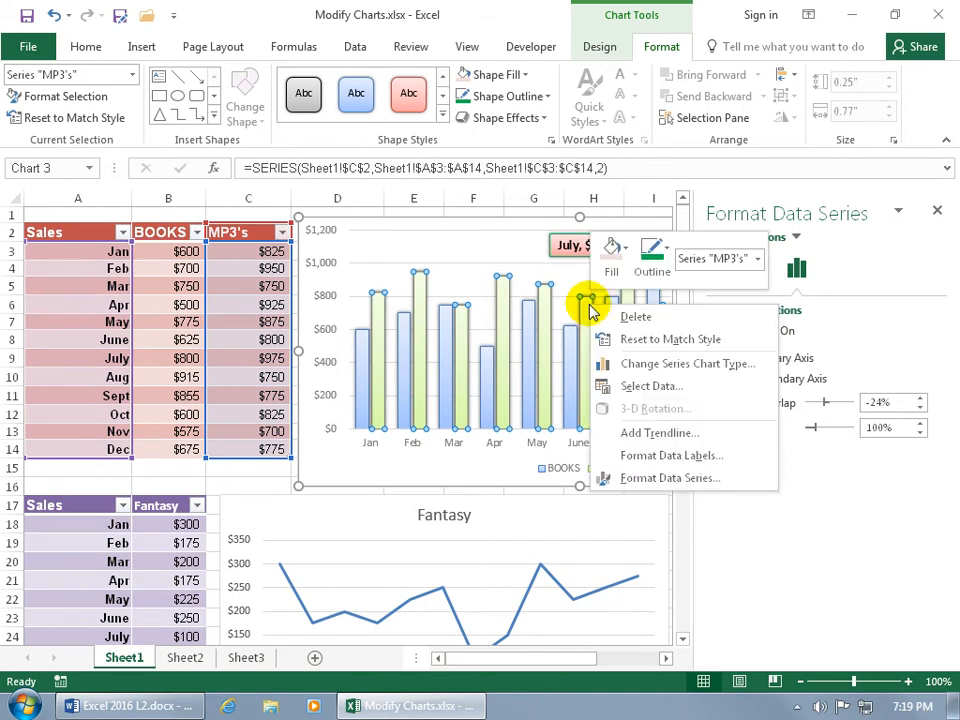
left_click(589, 306)
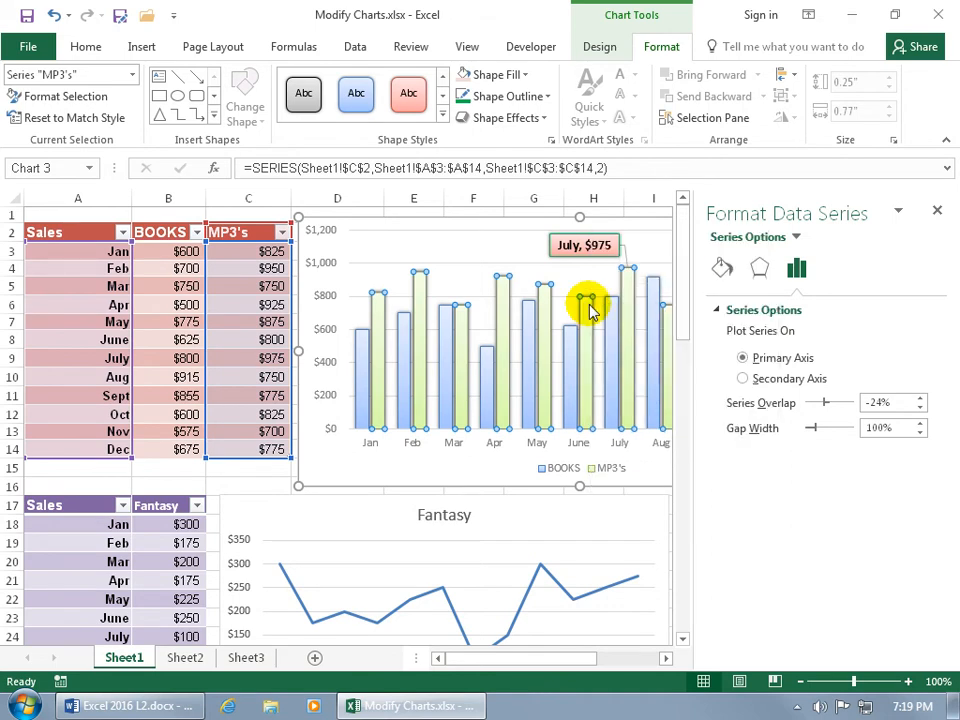
left_click(937, 209)
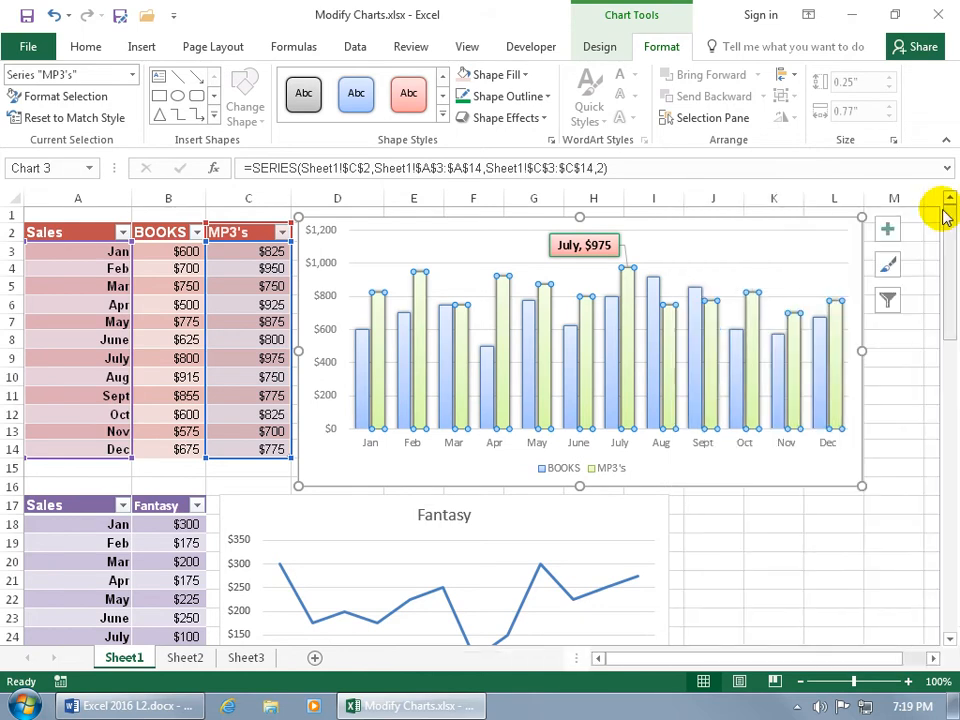
left_click(886, 229)
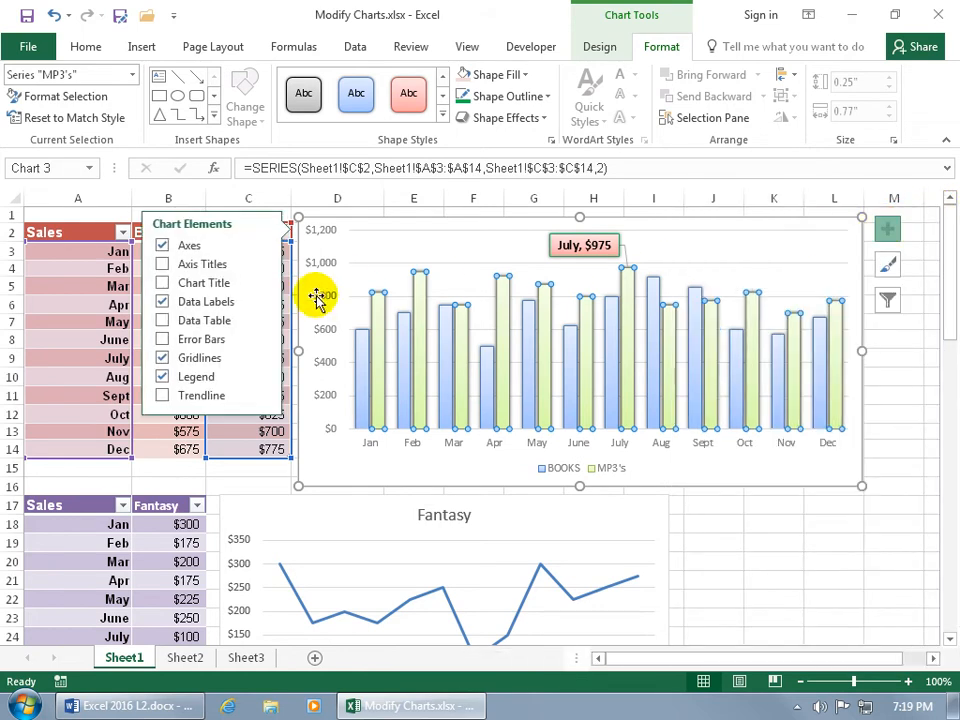
left_click(163, 302)
left_click(163, 302)
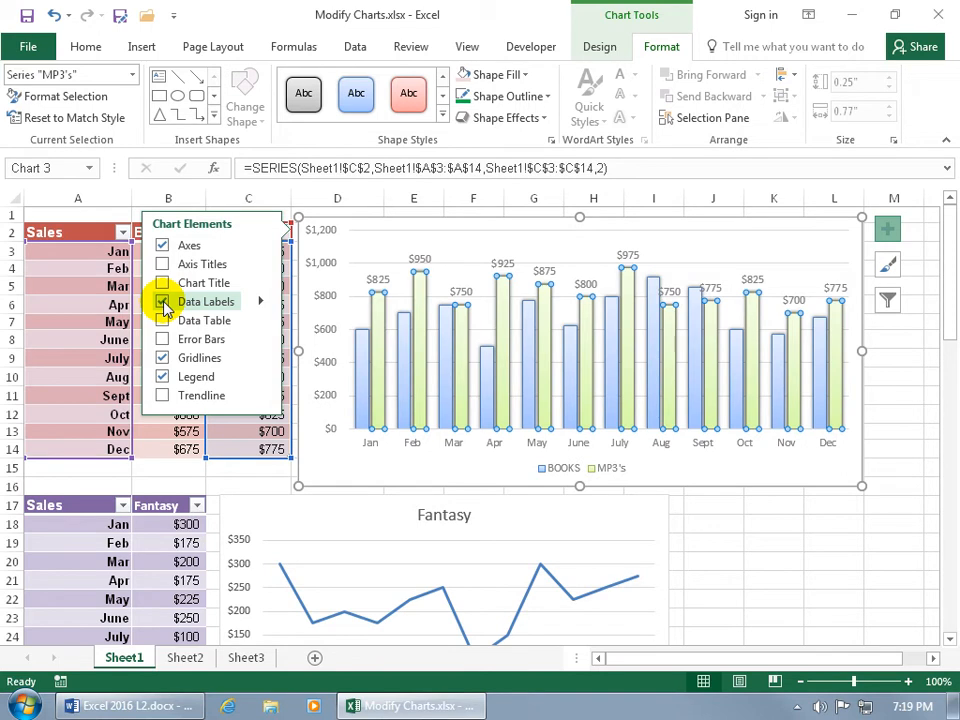
Step: Open the detailed options for the MP3's data labels, move the May label higher above its column and give it the light red shape style
left_click(260, 303)
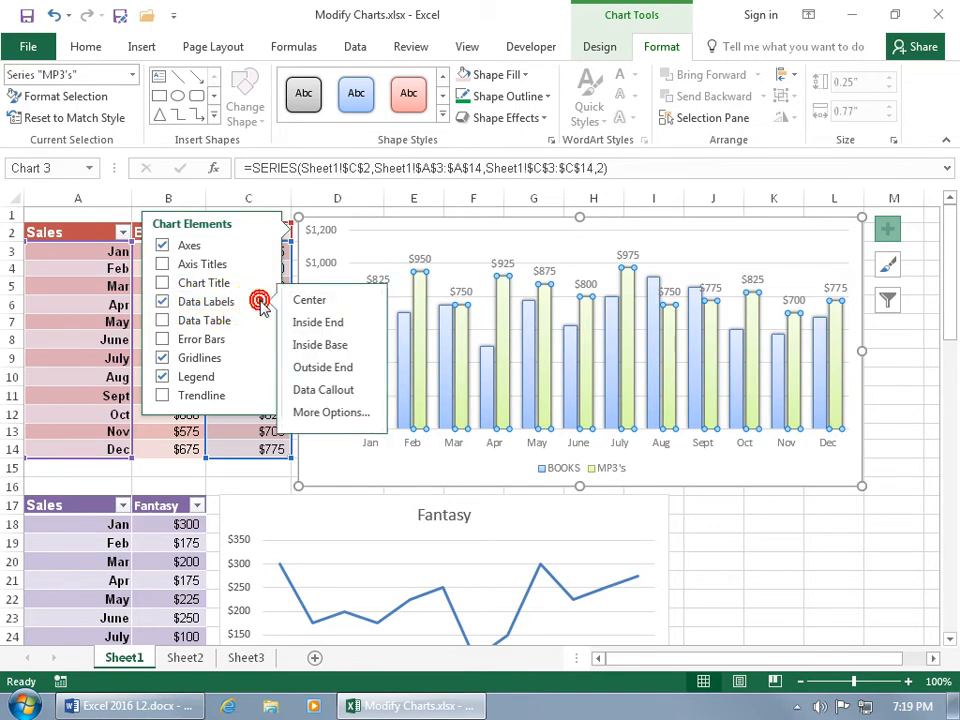
left_click(300, 412)
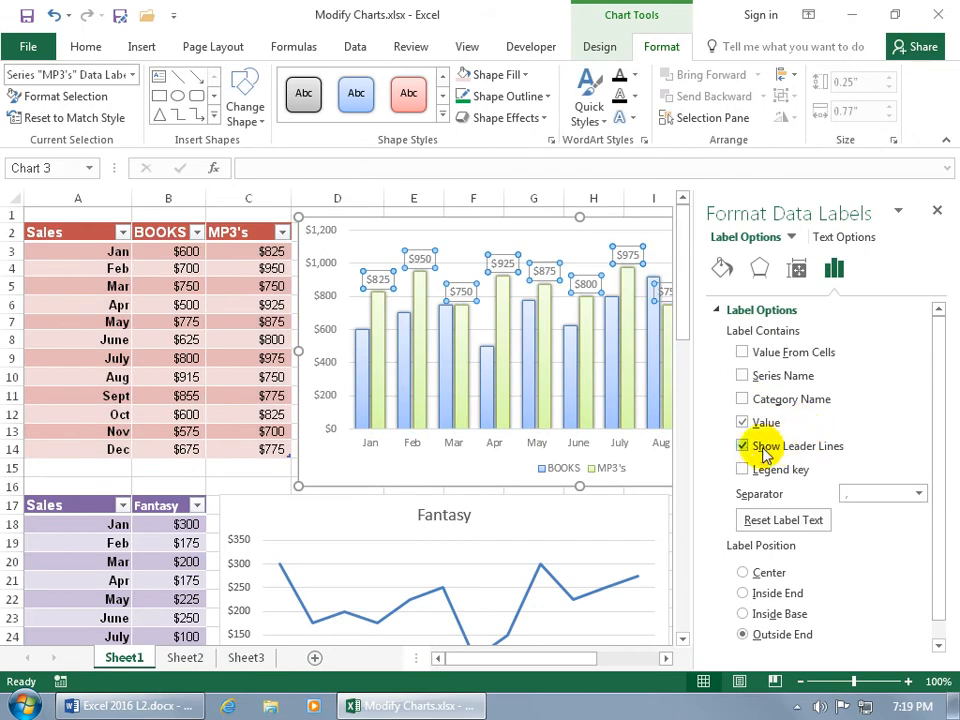
left_click(548, 263)
left_click_drag(552, 245, 553, 242)
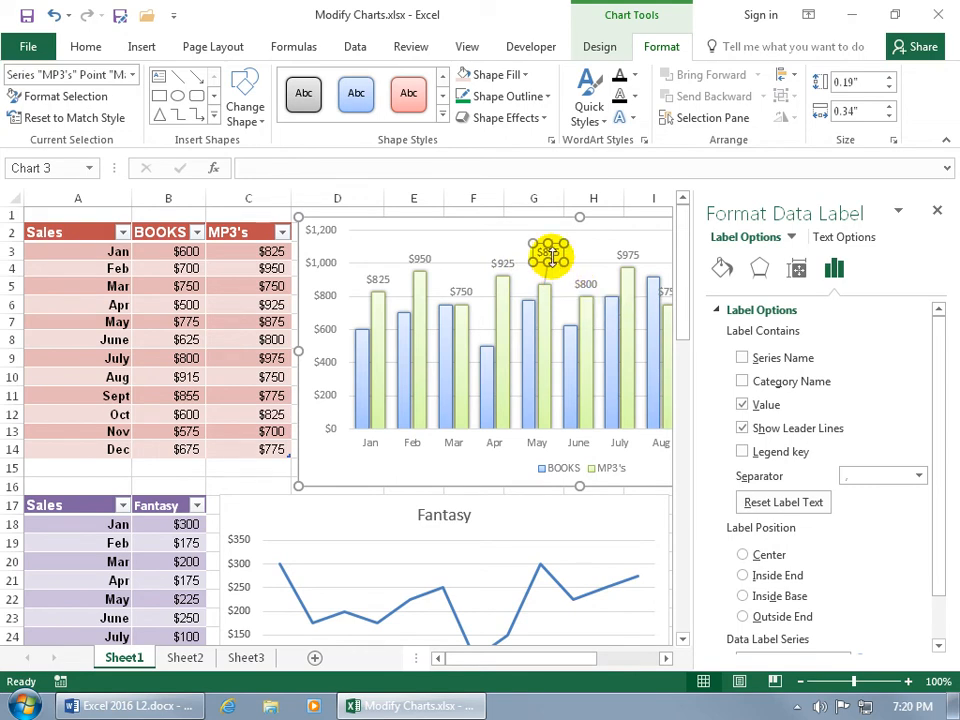
left_click(408, 95)
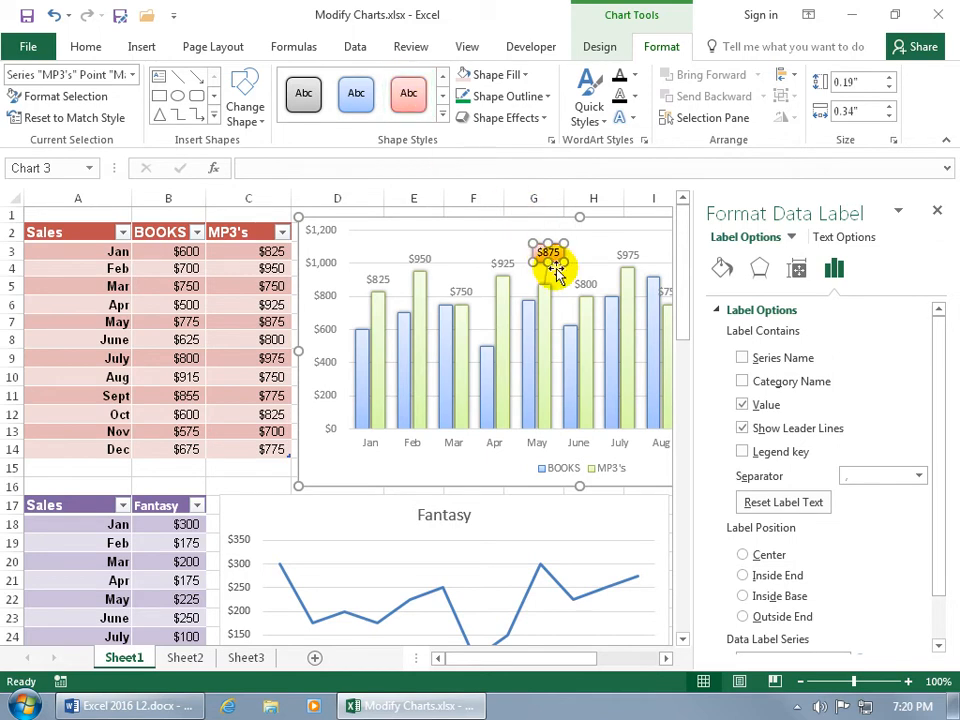
Step: Delete the May and April data labels of the MP3's series and close the label formatting options
key("Delete")
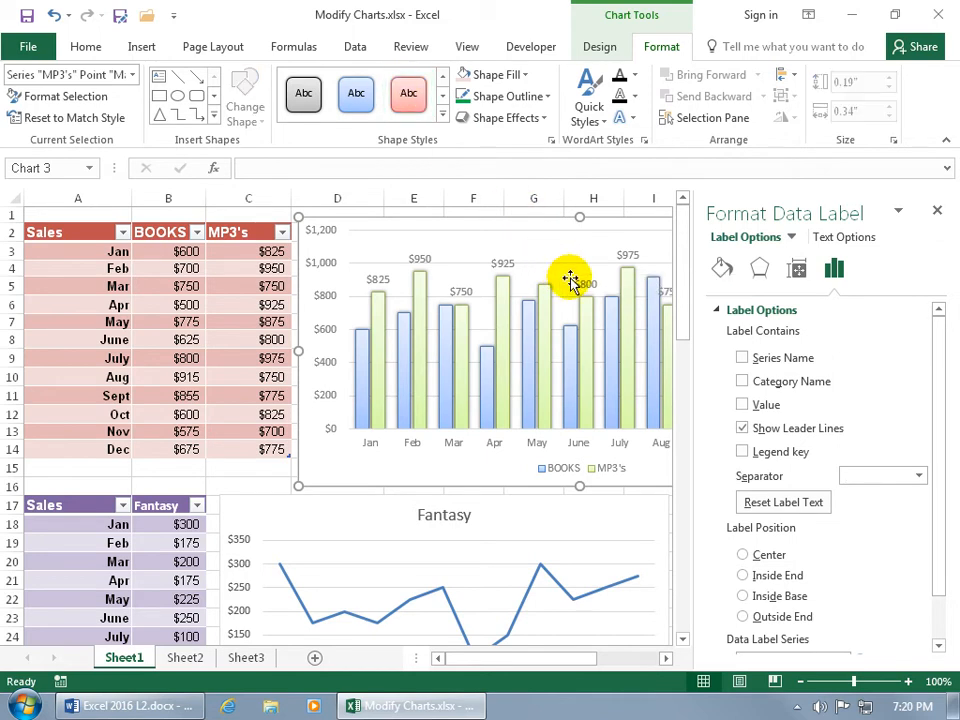
left_click(503, 264)
key("Delete")
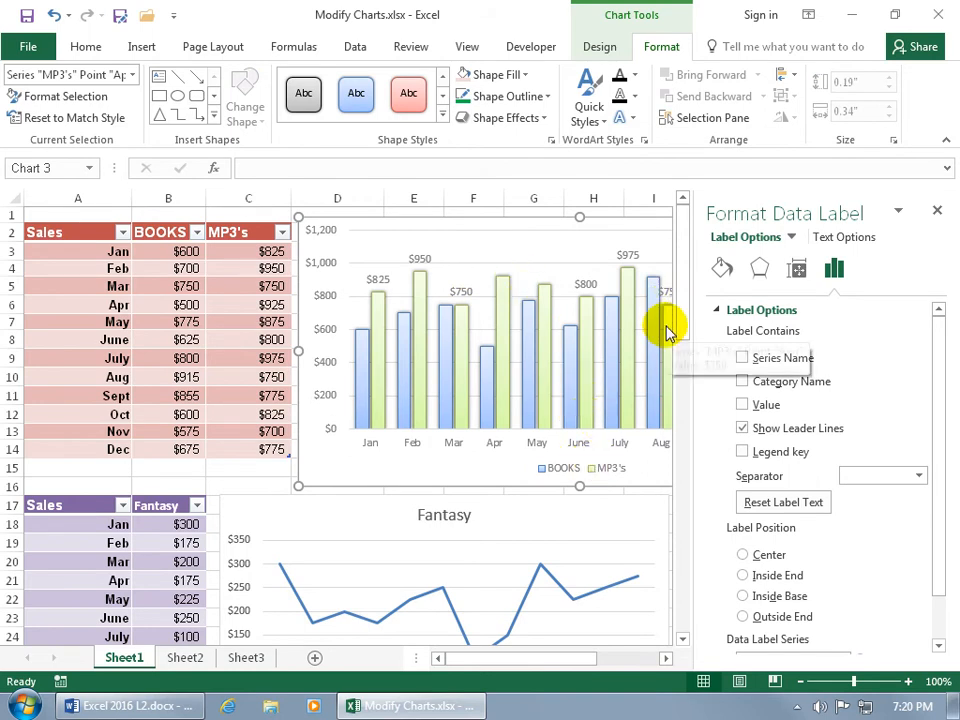
left_click(936, 210)
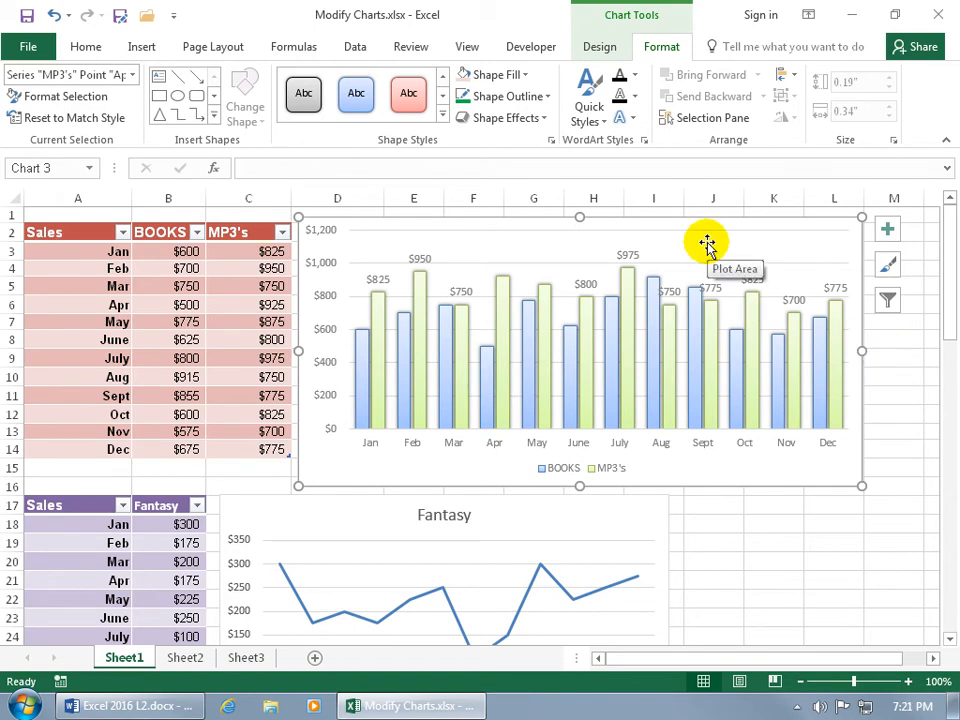
Step: Try shifting the plot area down inside the chart, undo that, and move the whole chart to start at about cell E4
left_click_drag(707, 244, 775, 300)
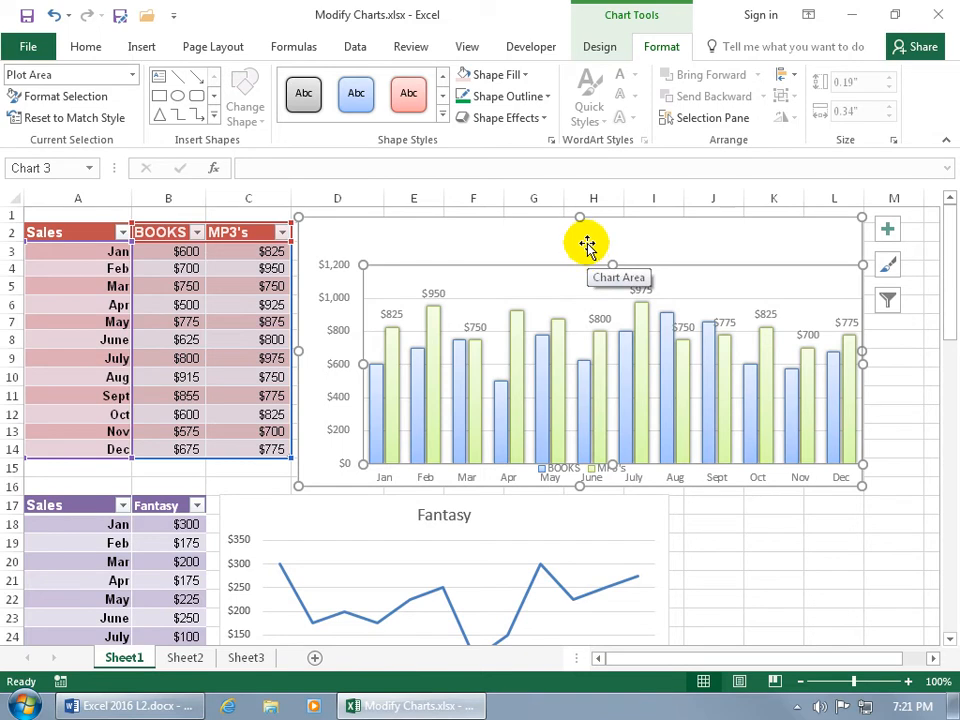
left_click(53, 17)
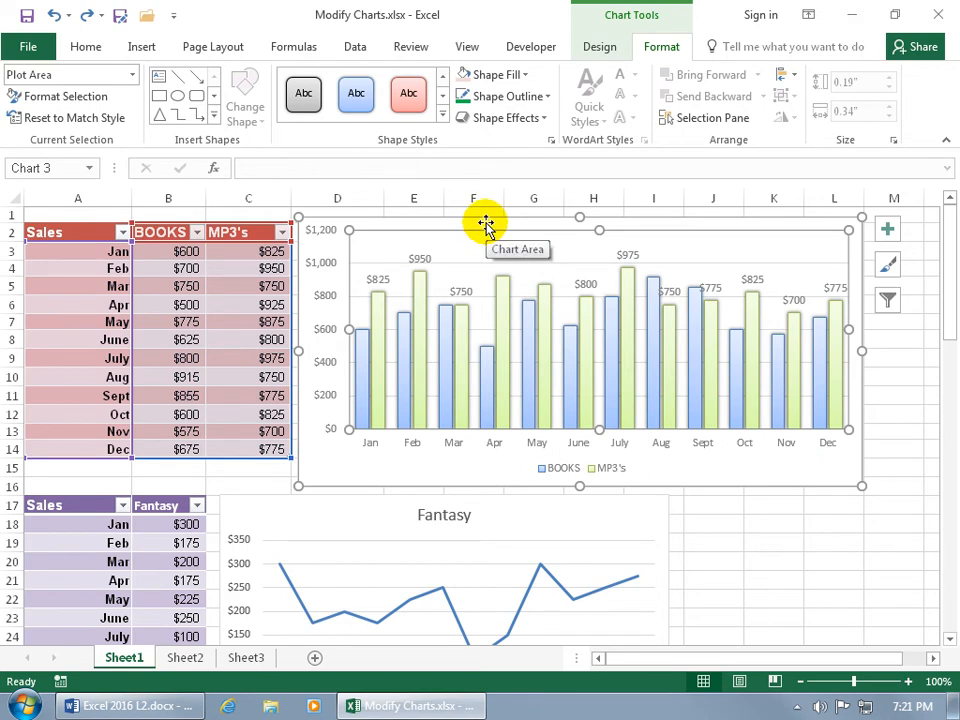
left_click_drag(485, 225, 583, 270)
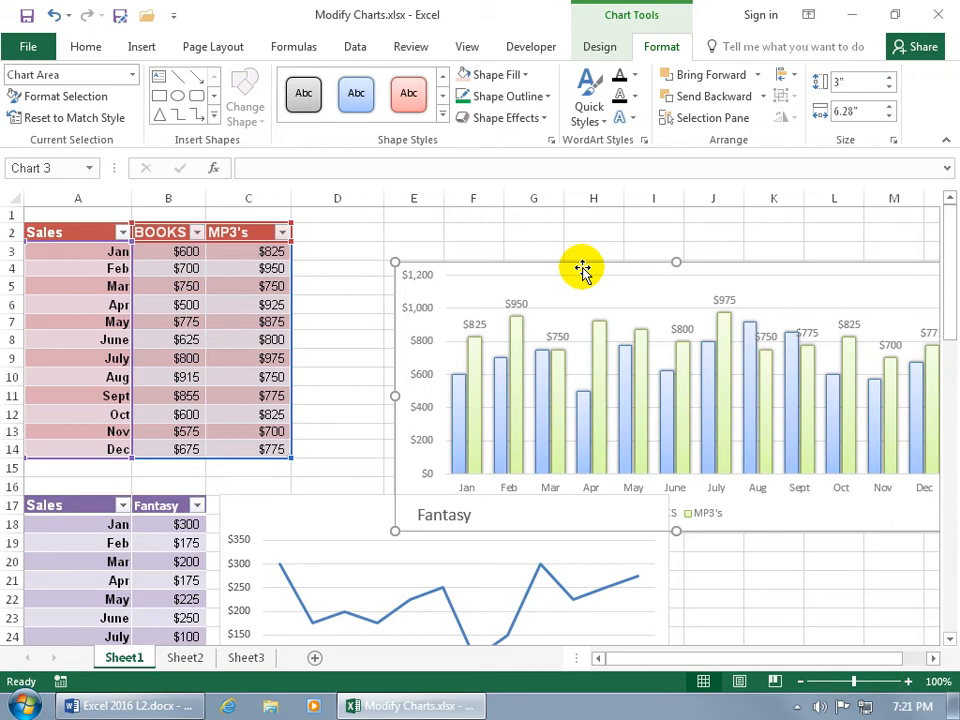
Step: Move the BOOKS and MP3's chart to Sheet2 as an embedded object
right_click(585, 272)
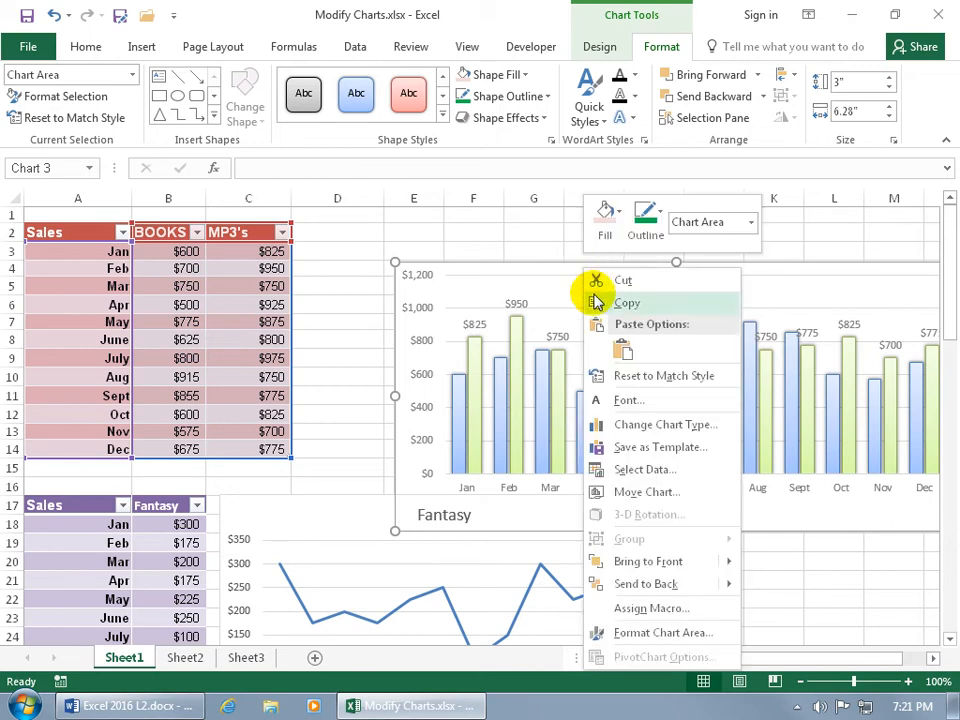
left_click(636, 493)
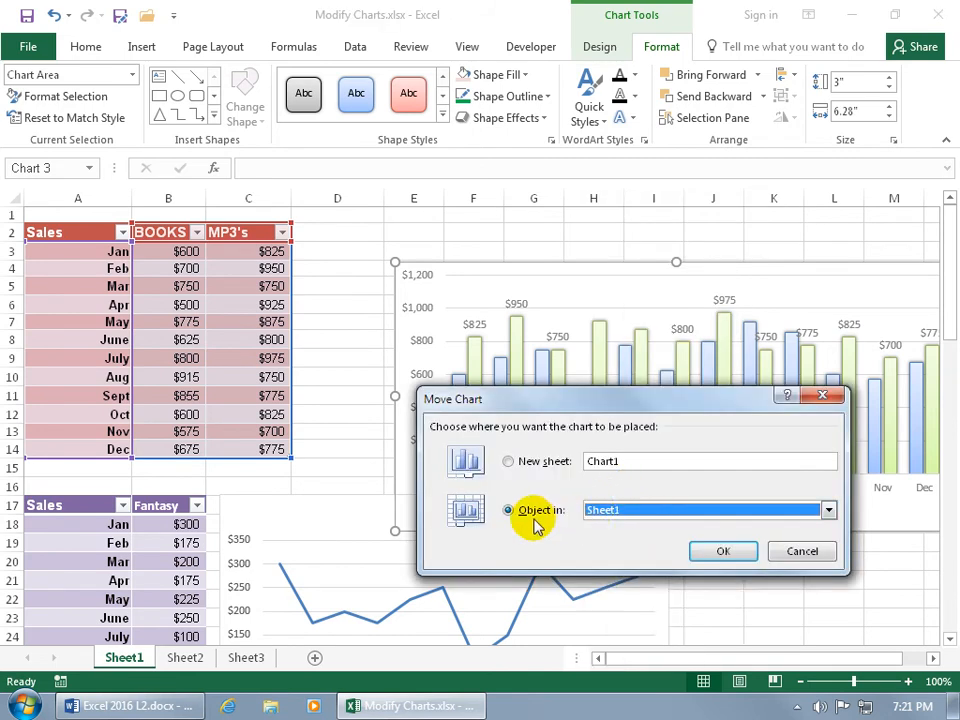
left_click(826, 511)
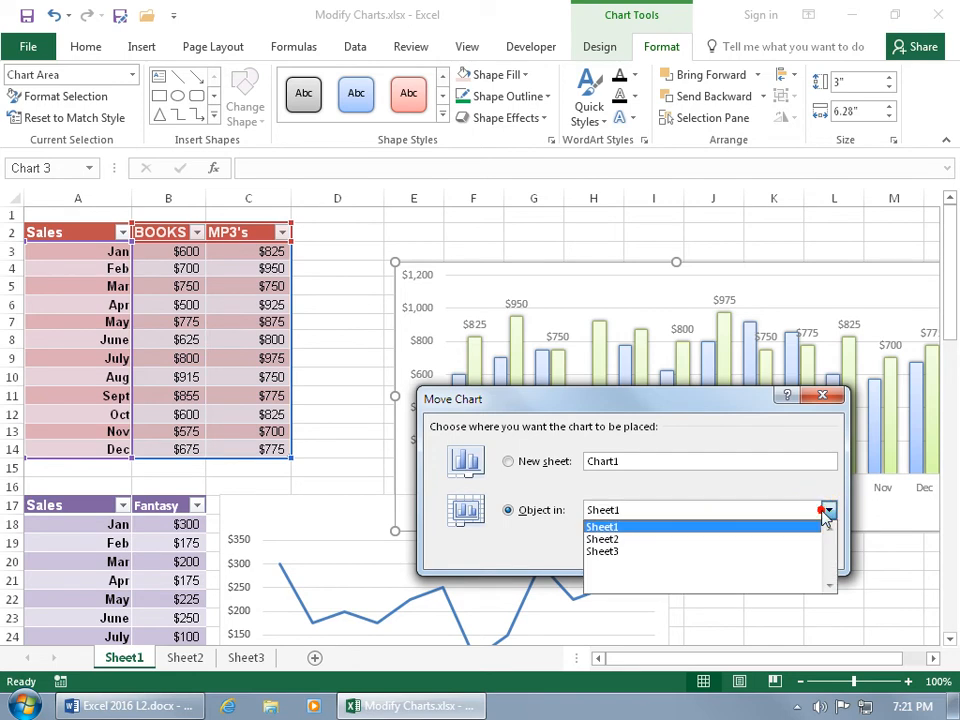
left_click(769, 539)
left_click(730, 552)
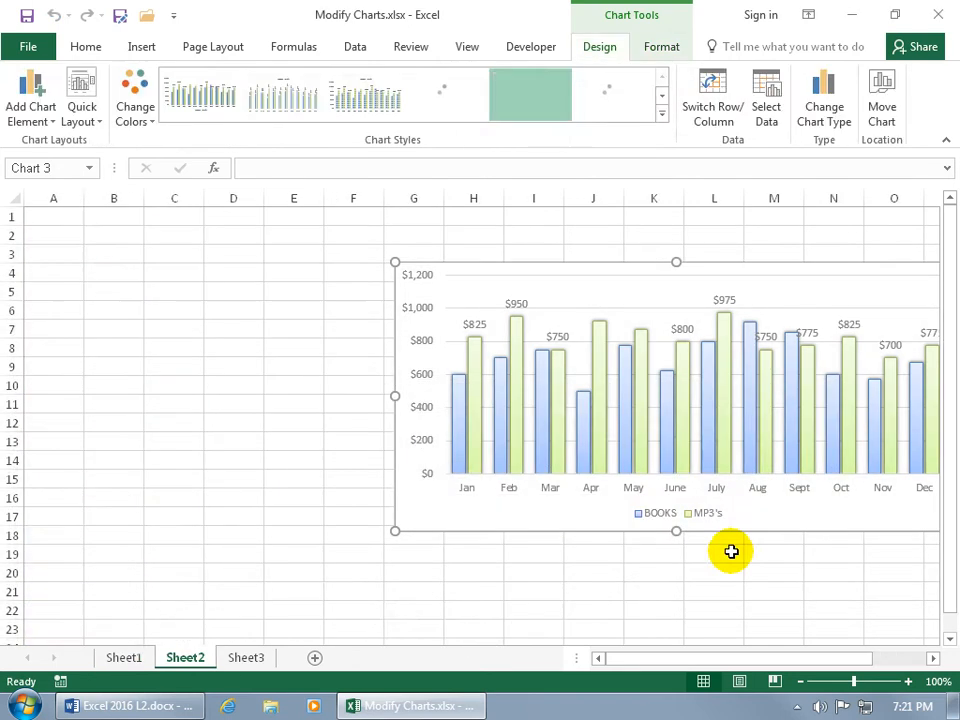
Step: Move the chart from Sheet2 to a new chart sheet named Spiffy Chart Sheet
right_click(583, 516)
left_click(638, 335)
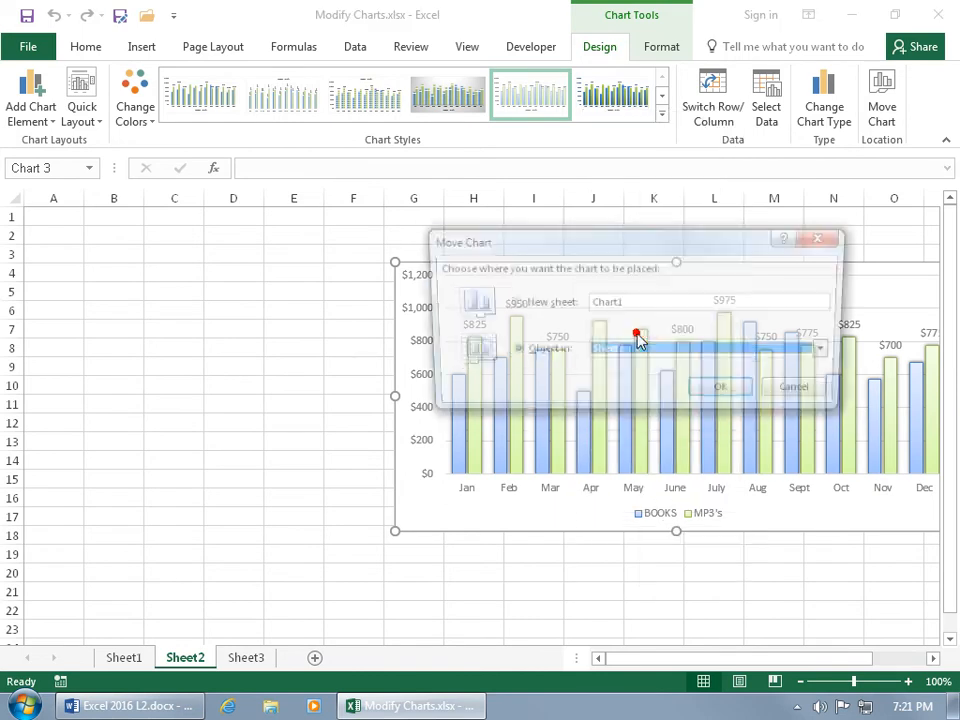
left_click(549, 305)
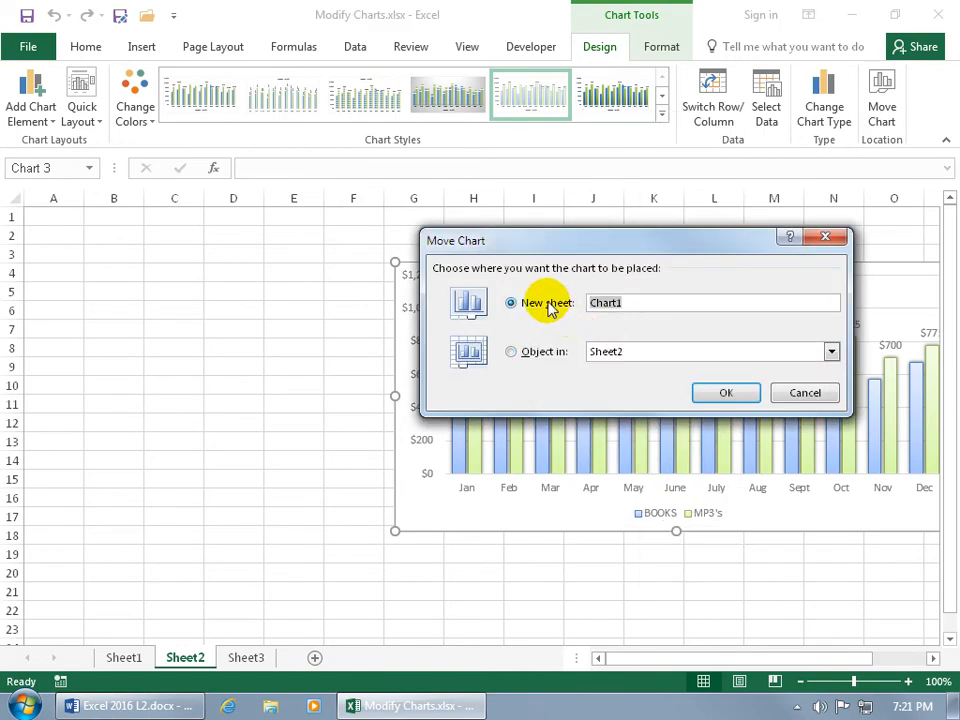
double_click(605, 310)
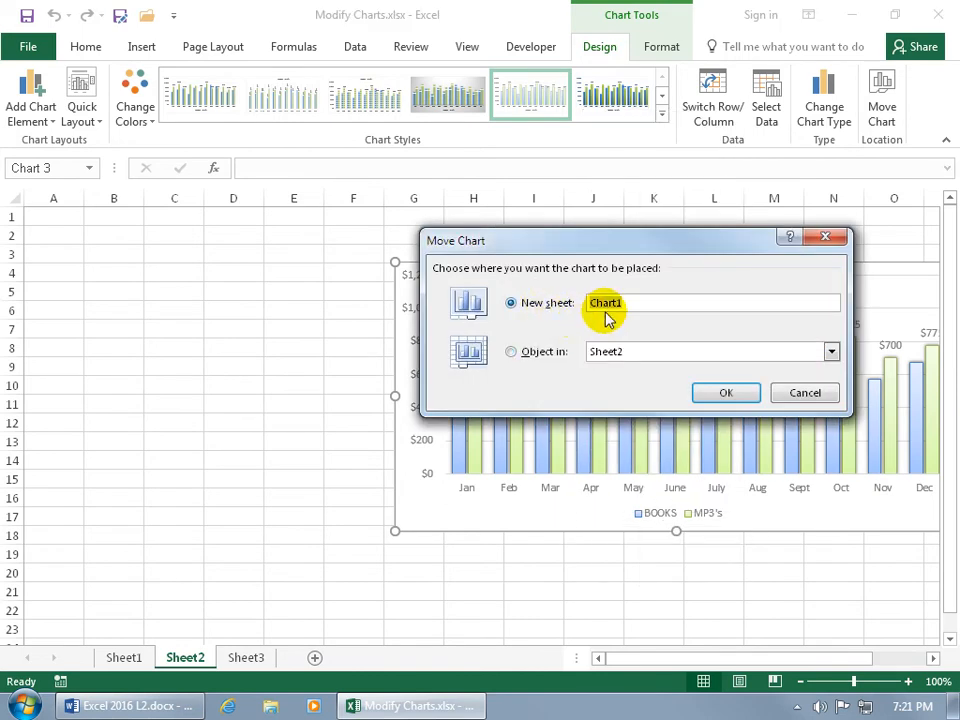
type("Spiffy Chart Sheet")
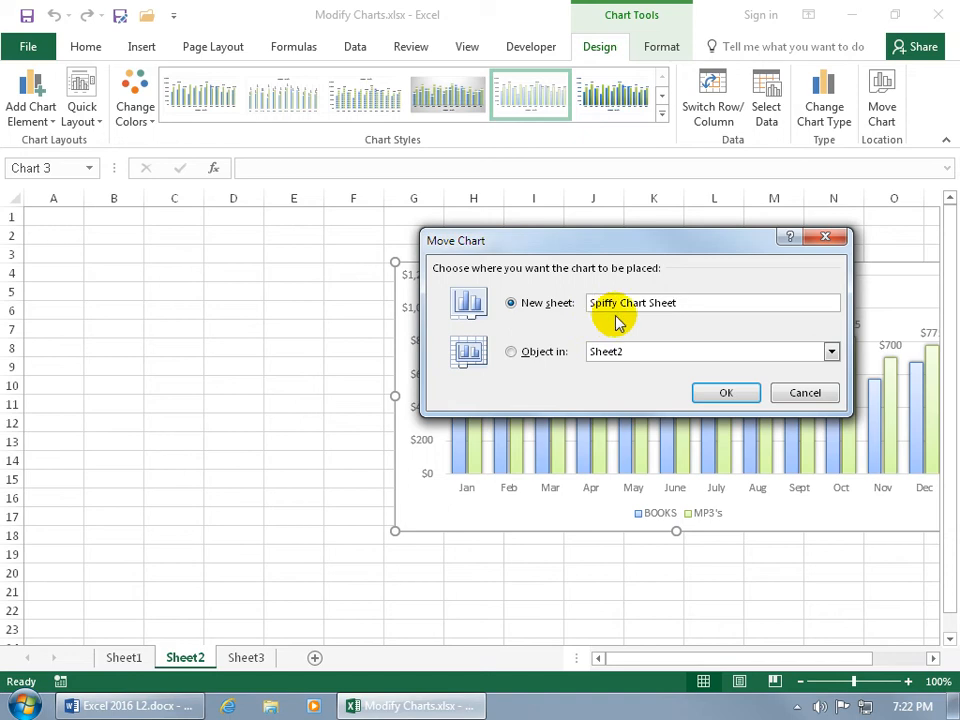
left_click(715, 395)
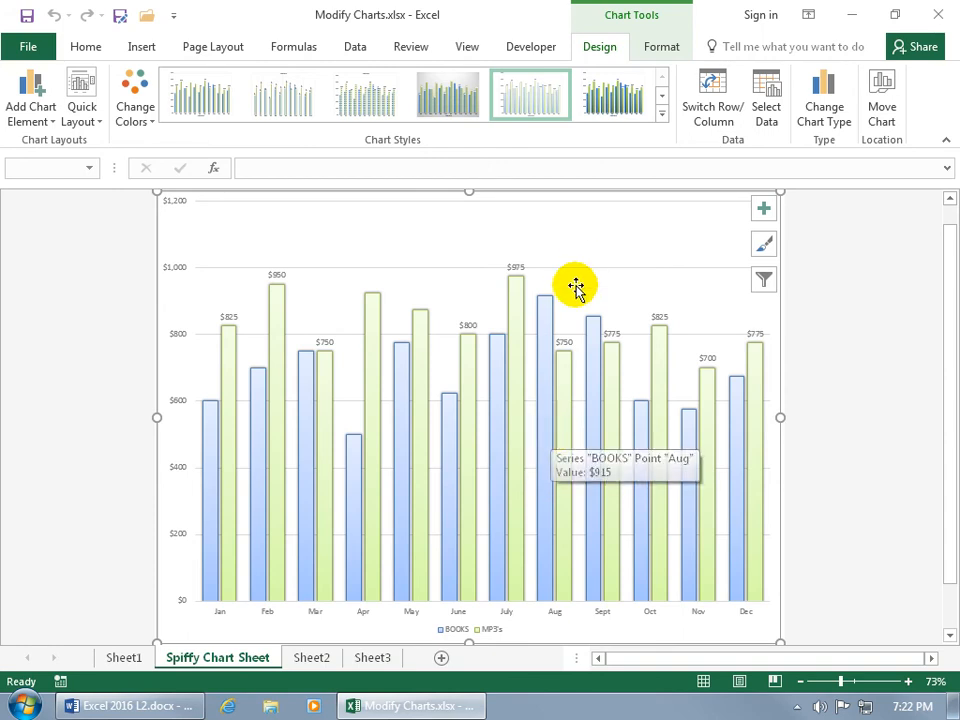
Step: Move the chart from the chart sheet to Sheet1 as an embedded object and place it beside the Sales table, starting at about cell D2
right_click(588, 246)
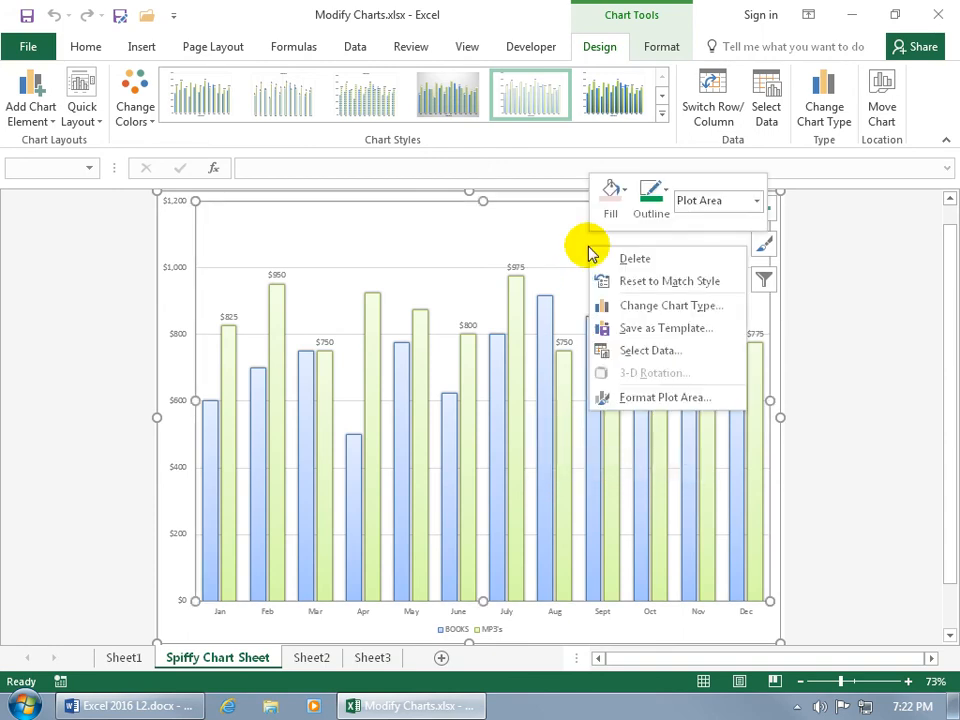
right_click(576, 234)
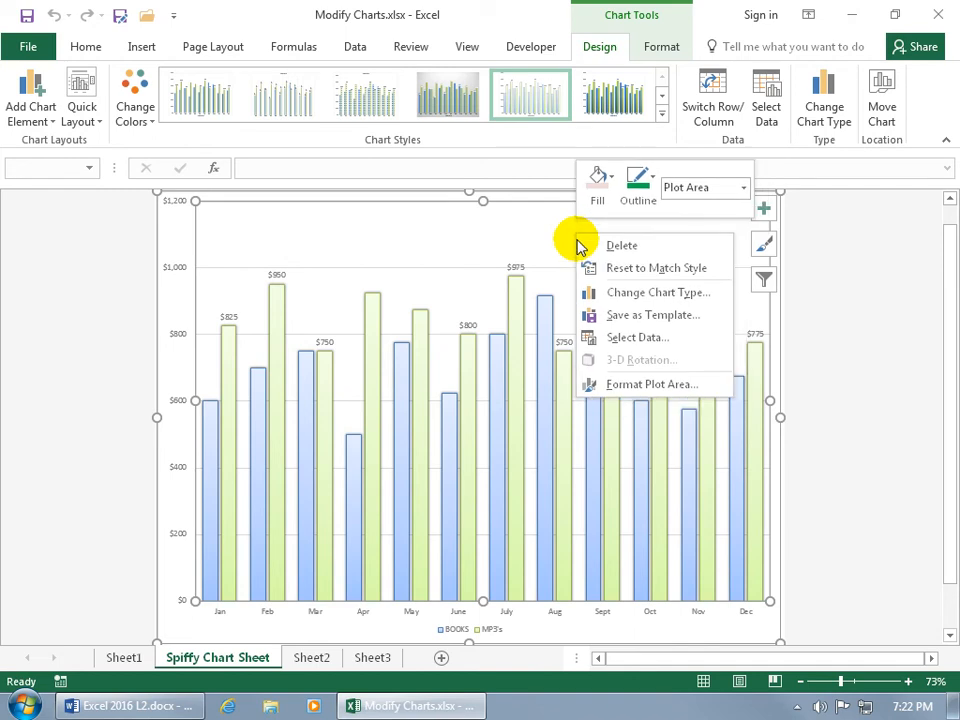
right_click(549, 197)
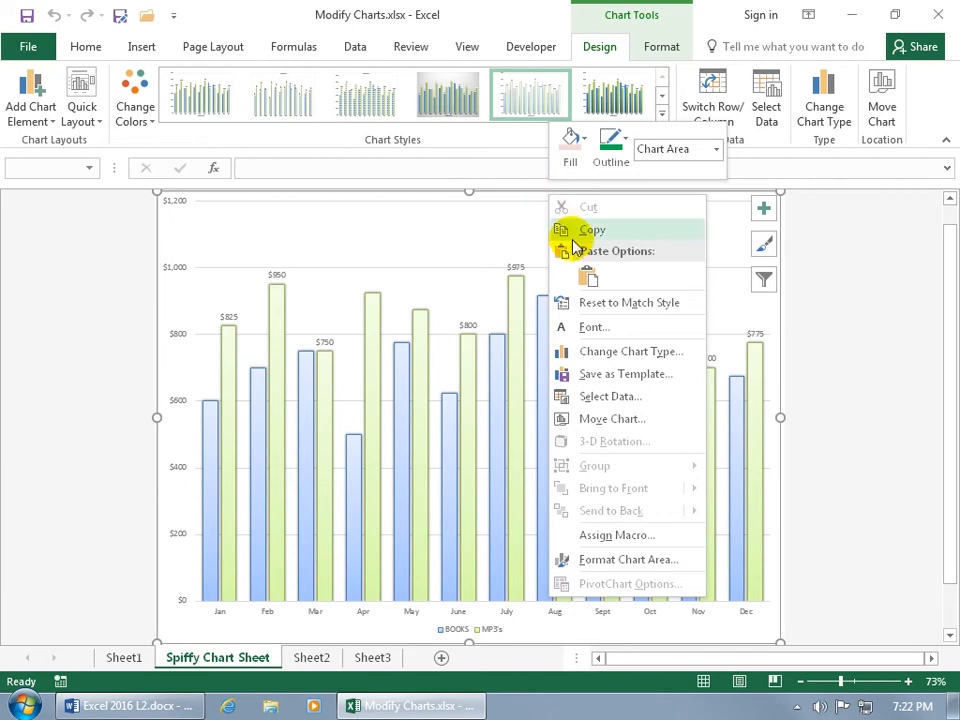
left_click(612, 418)
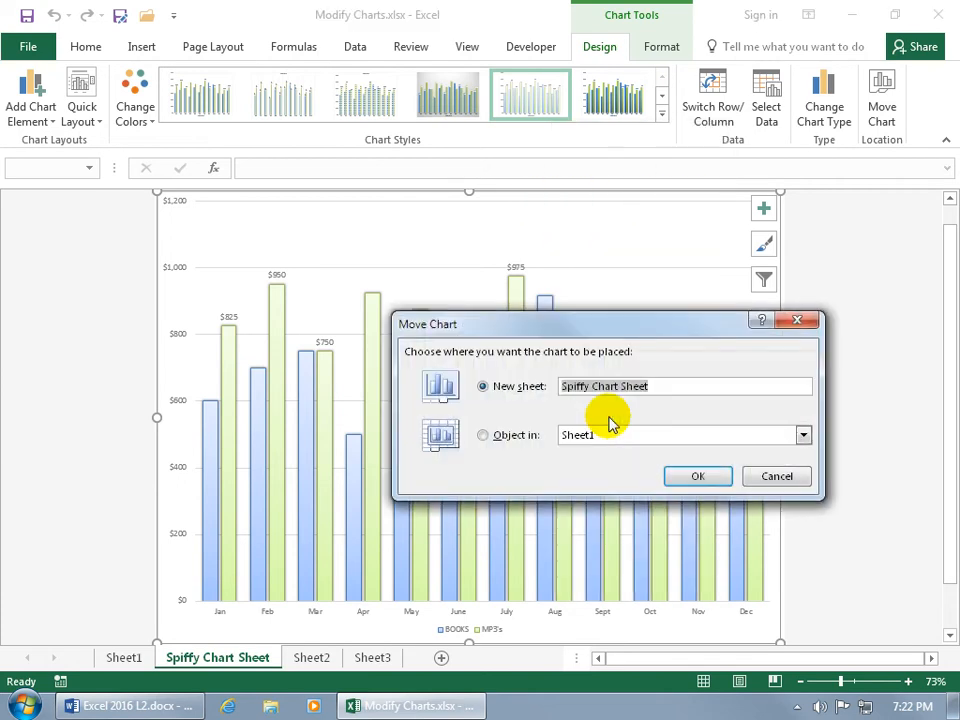
left_click(522, 440)
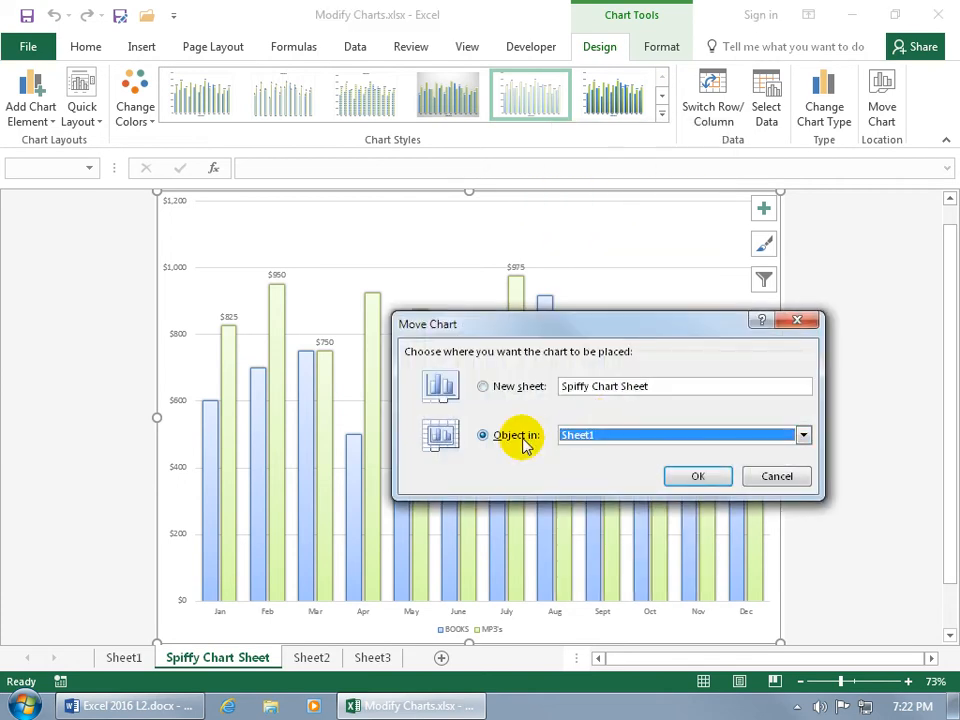
left_click(708, 478)
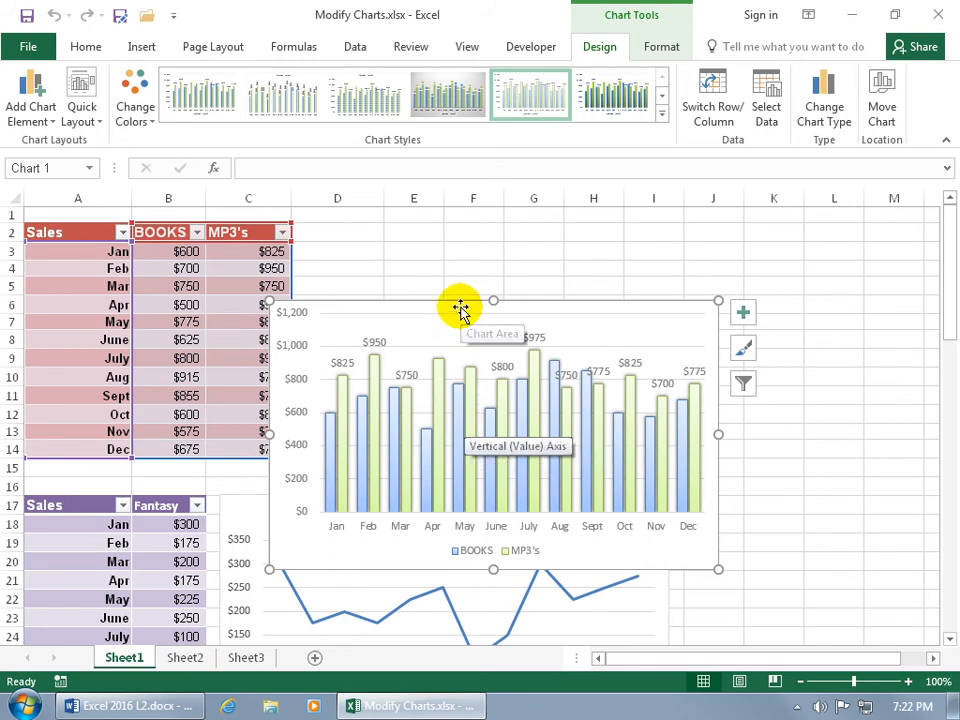
left_click_drag(460, 310, 493, 226)
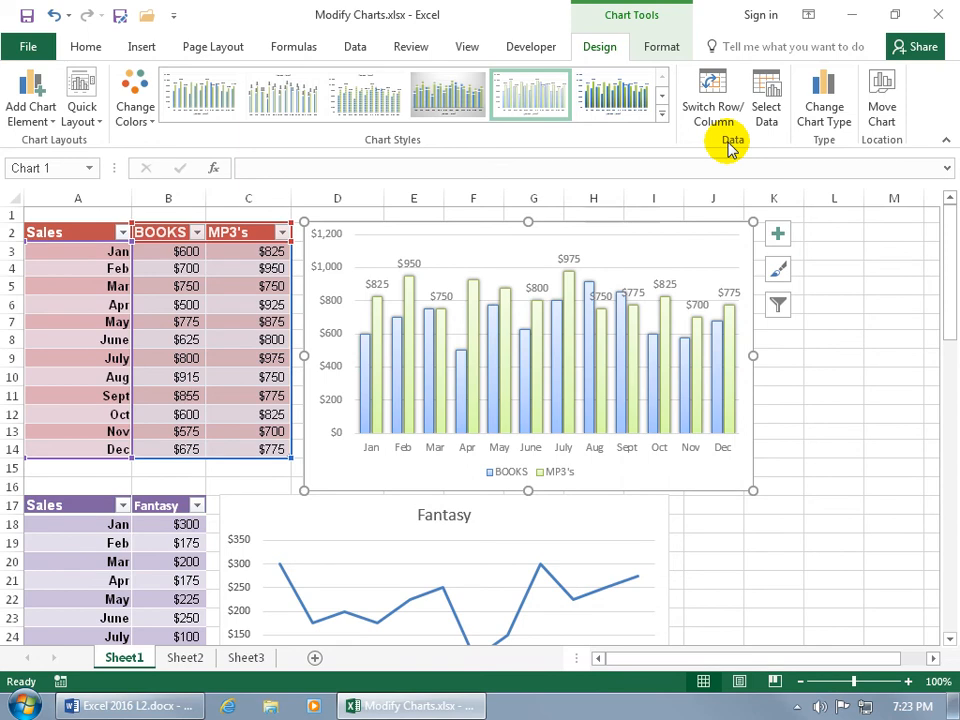
Step: Limit the chart's data range to the Sales and BOOKS columns, A2:B14
left_click(767, 117)
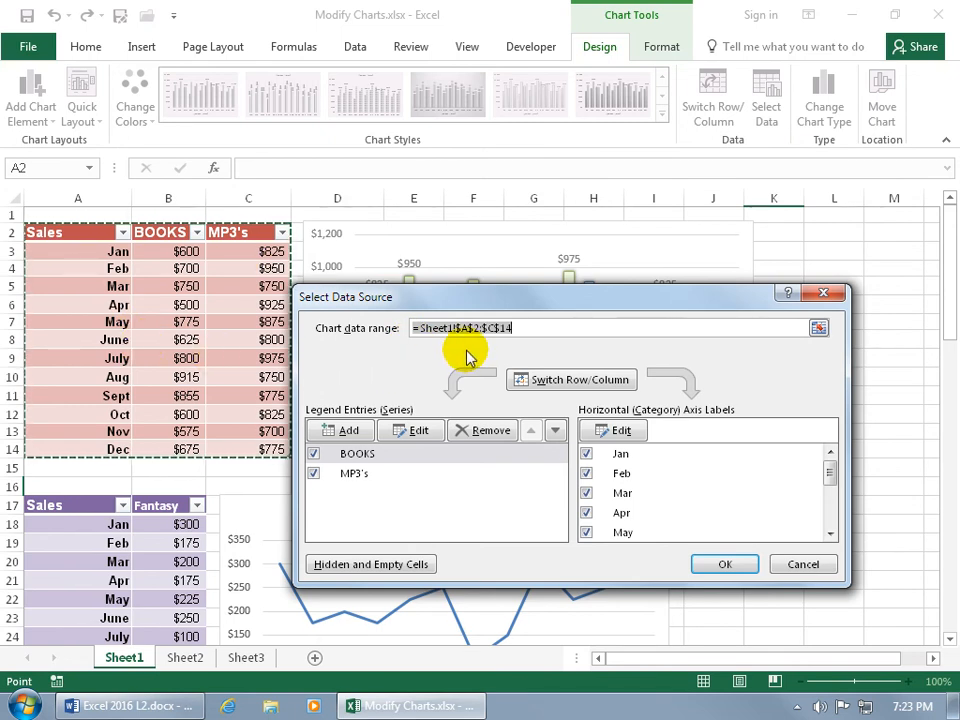
left_click(525, 327)
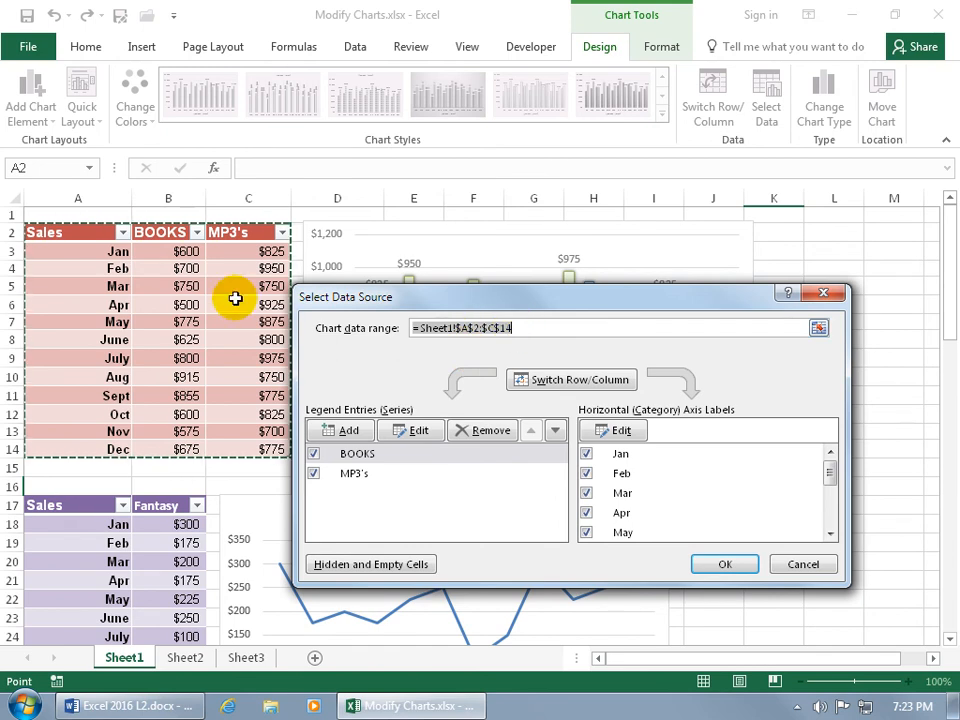
left_click_drag(103, 235, 163, 246)
left_click_drag(166, 400, 158, 452)
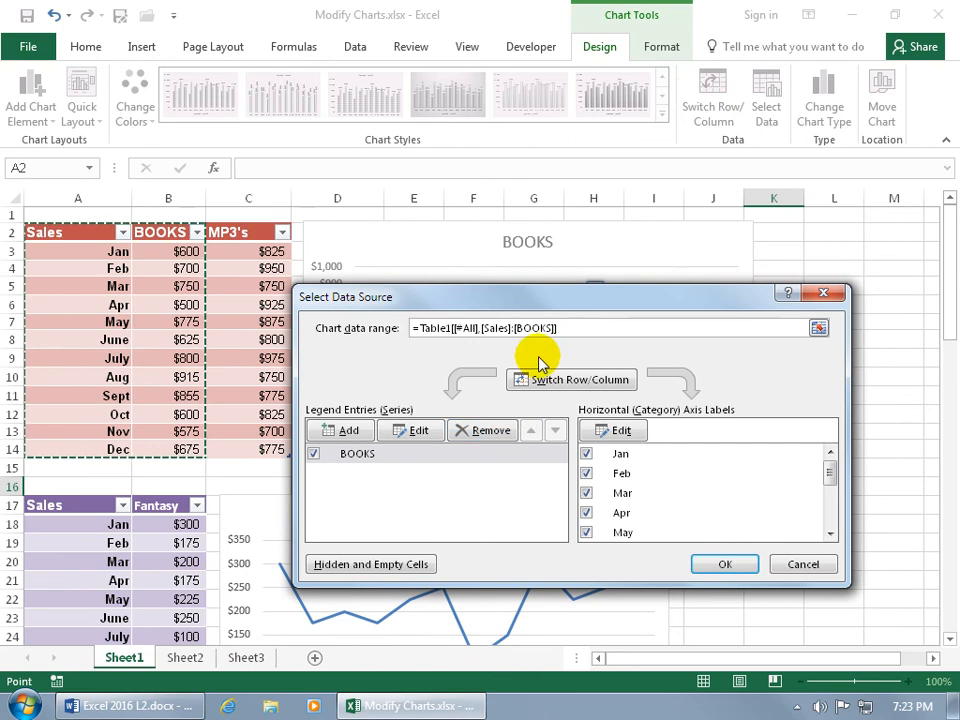
left_click_drag(541, 299, 519, 494)
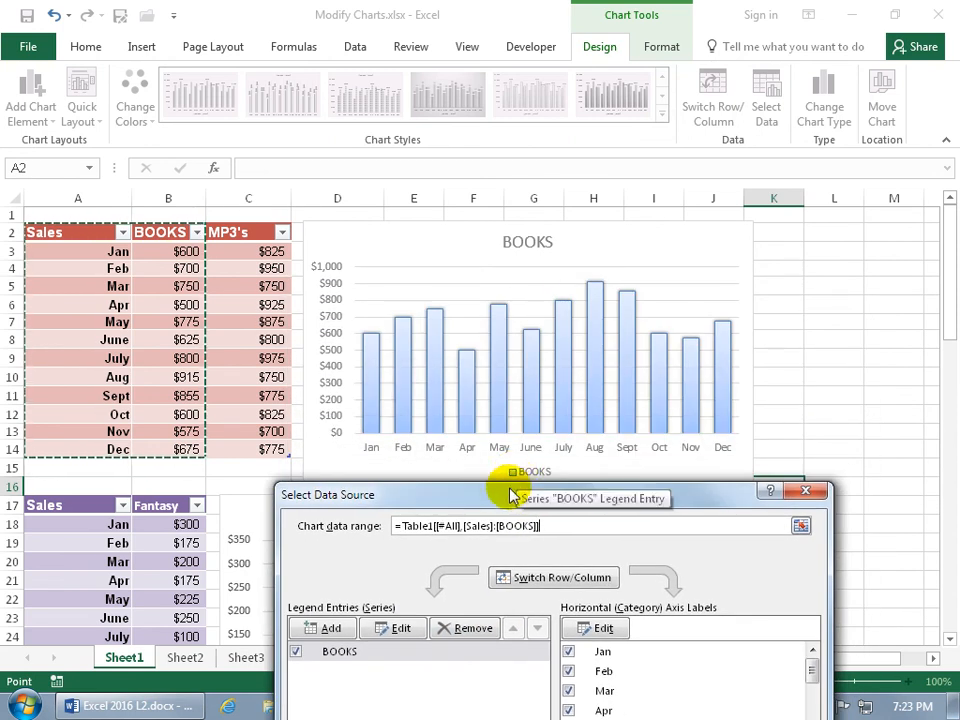
Step: Extend the chart's data range to the whole table, A2:C14, and apply it with the MP3's series hidden
left_click_drag(79, 236, 272, 448)
left_click_drag(476, 496, 506, 296)
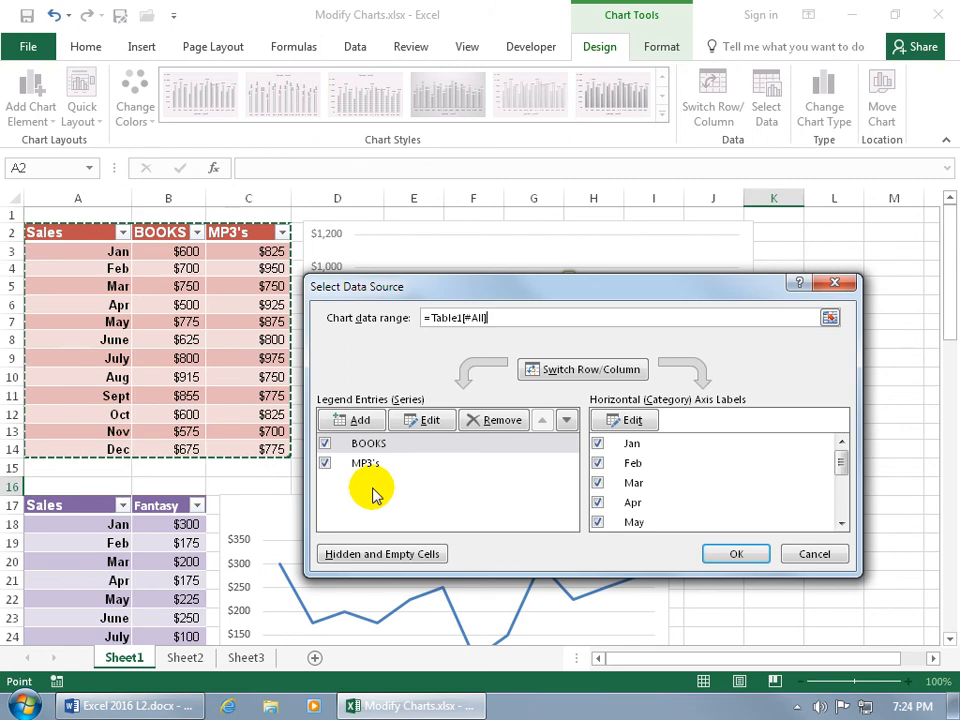
left_click(325, 464)
left_click_drag(485, 291, 464, 306)
left_click(740, 567)
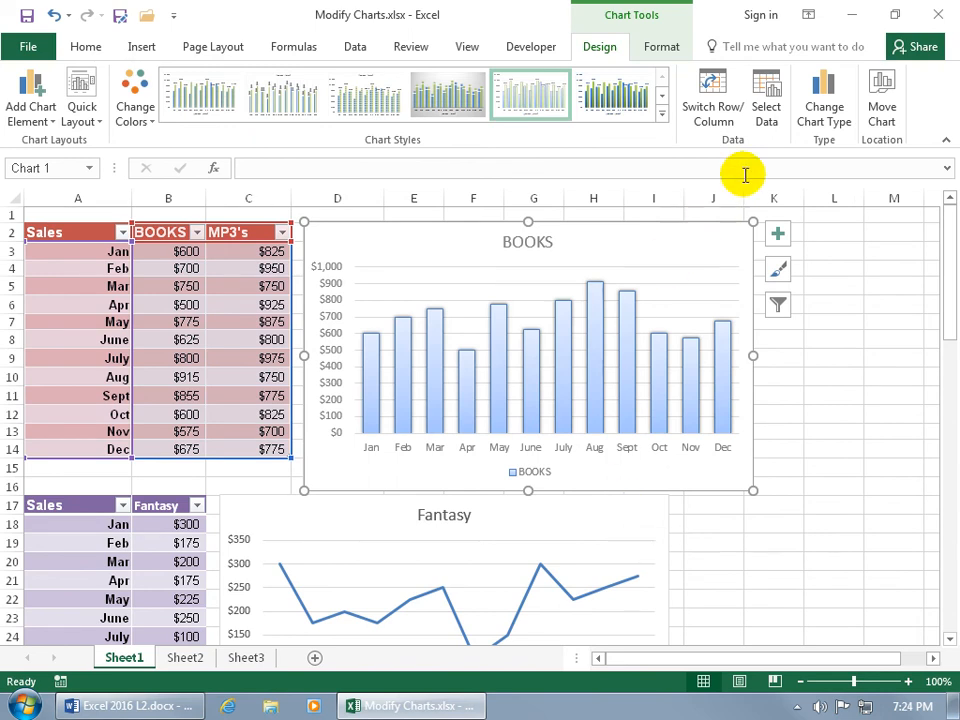
Step: Include the MP3's series in the chart's data source again and inspect the horizontal axis label range without changing it
left_click(766, 107)
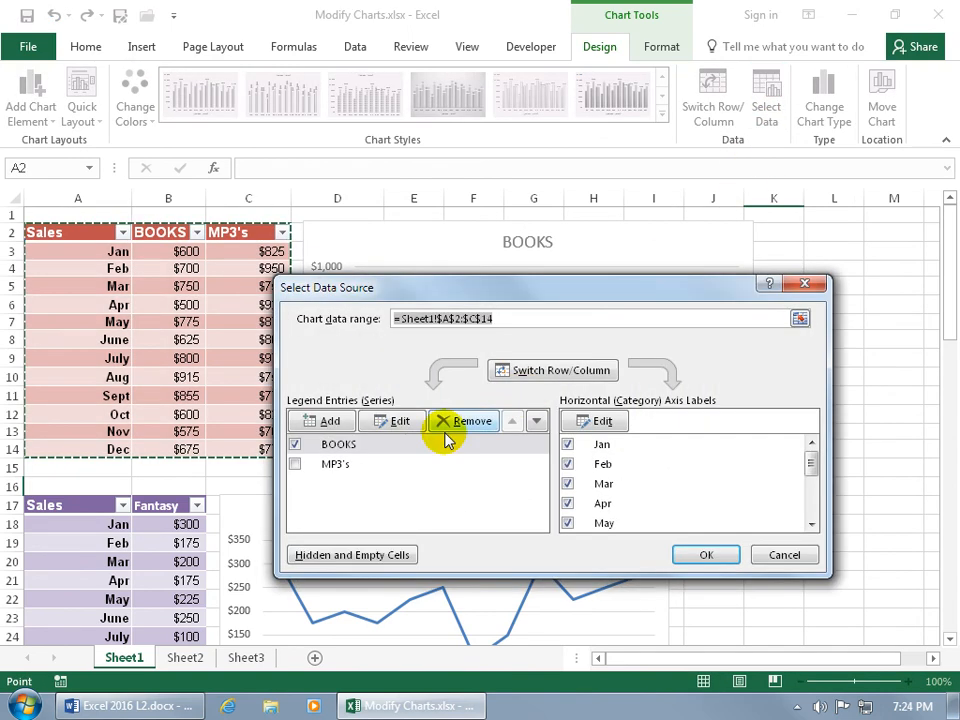
left_click(297, 465)
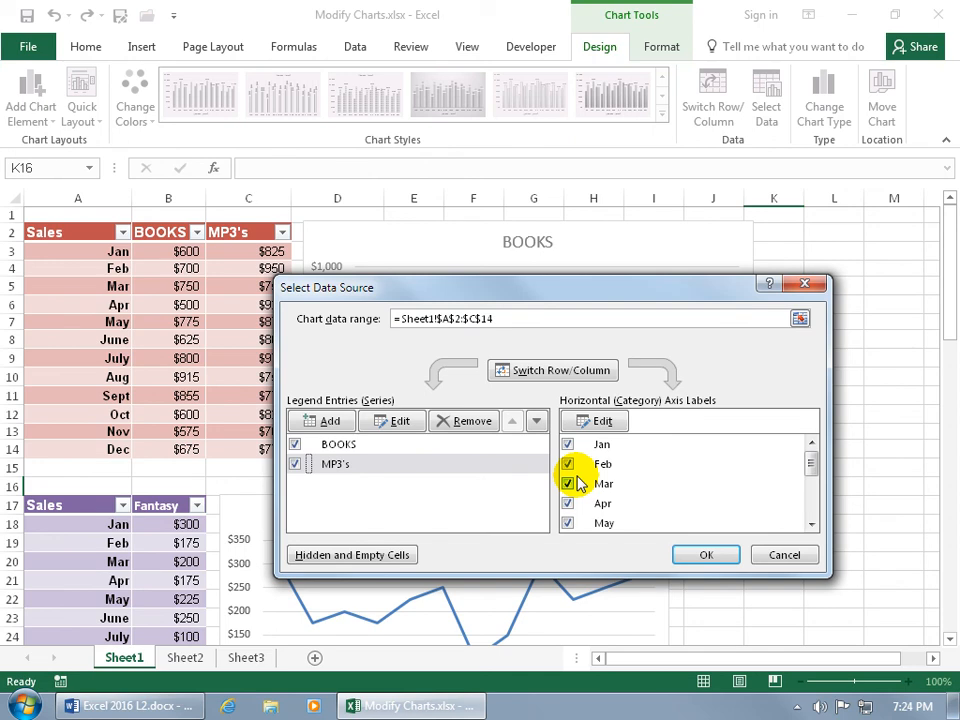
left_click(600, 421)
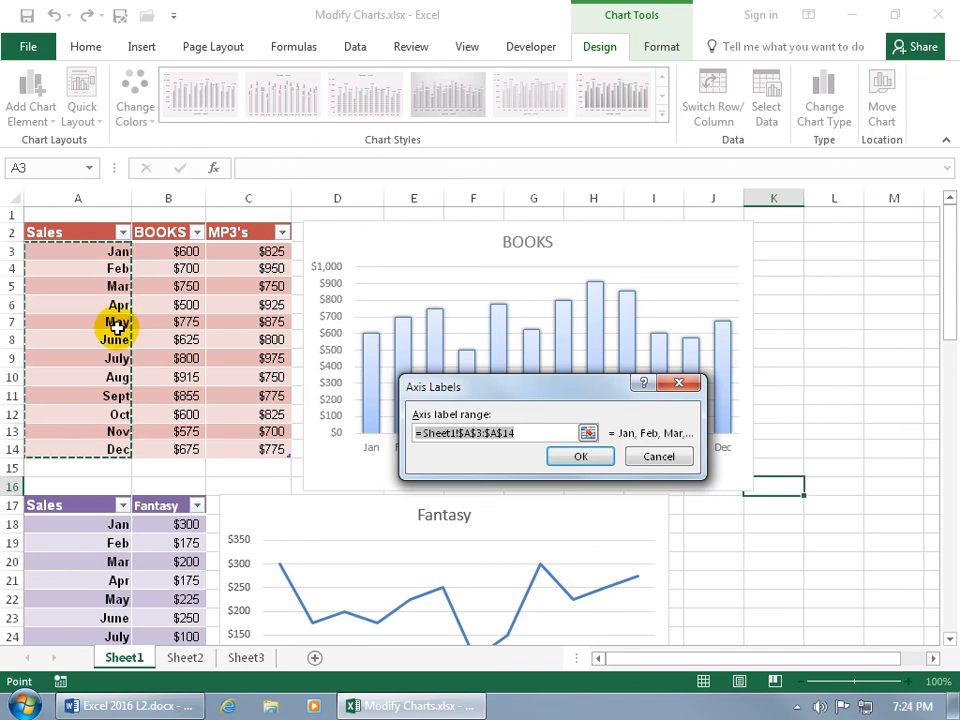
left_click(645, 456)
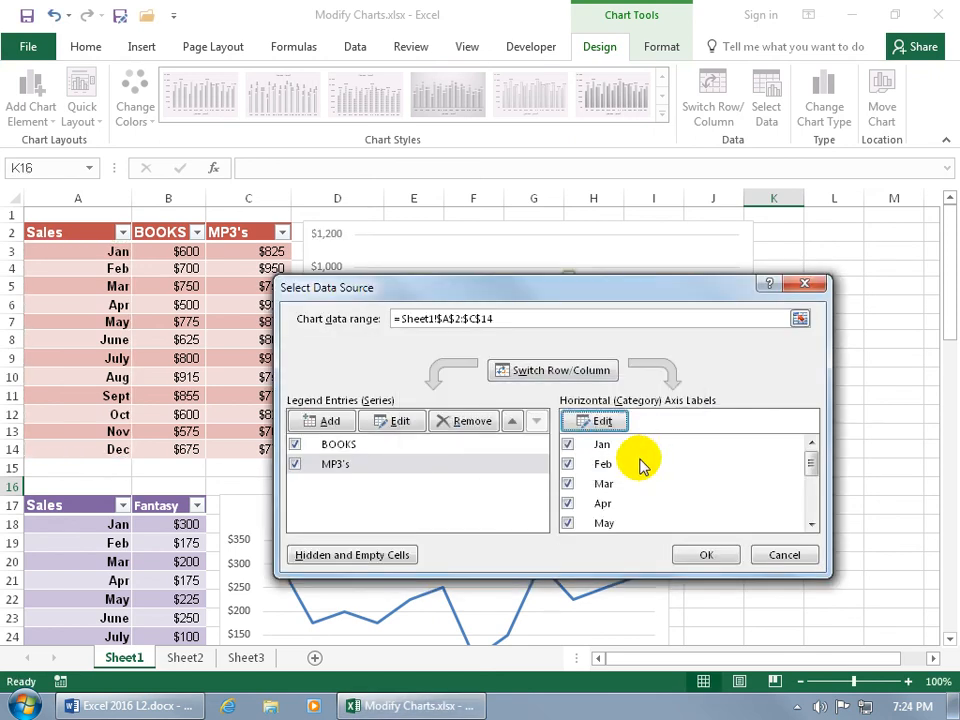
Step: Exclude the Oct, Nov and Dec categories from the chart's horizontal axis and apply the data source changes
left_click_drag(809, 464, 811, 475)
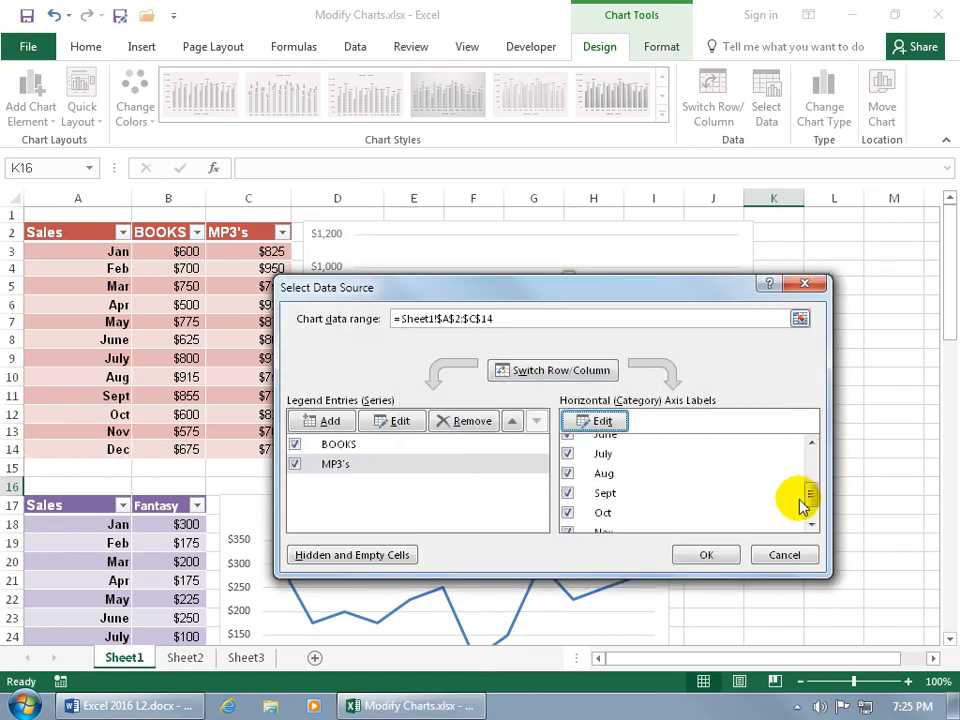
left_click_drag(810, 499, 811, 515)
left_click(568, 523)
left_click(568, 503)
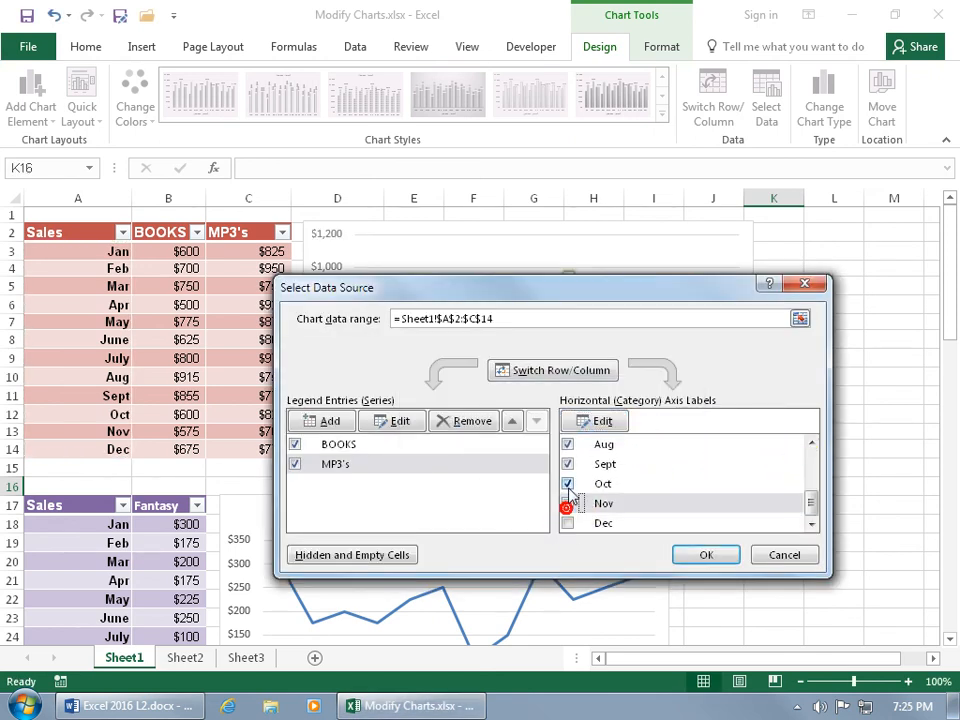
left_click(568, 483)
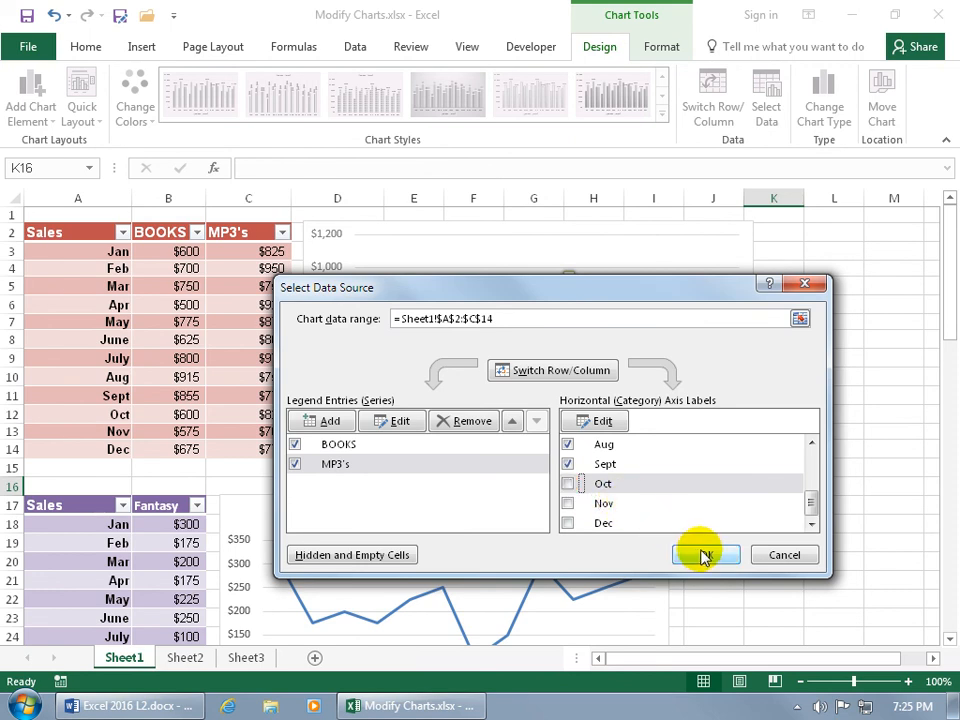
left_click(705, 556)
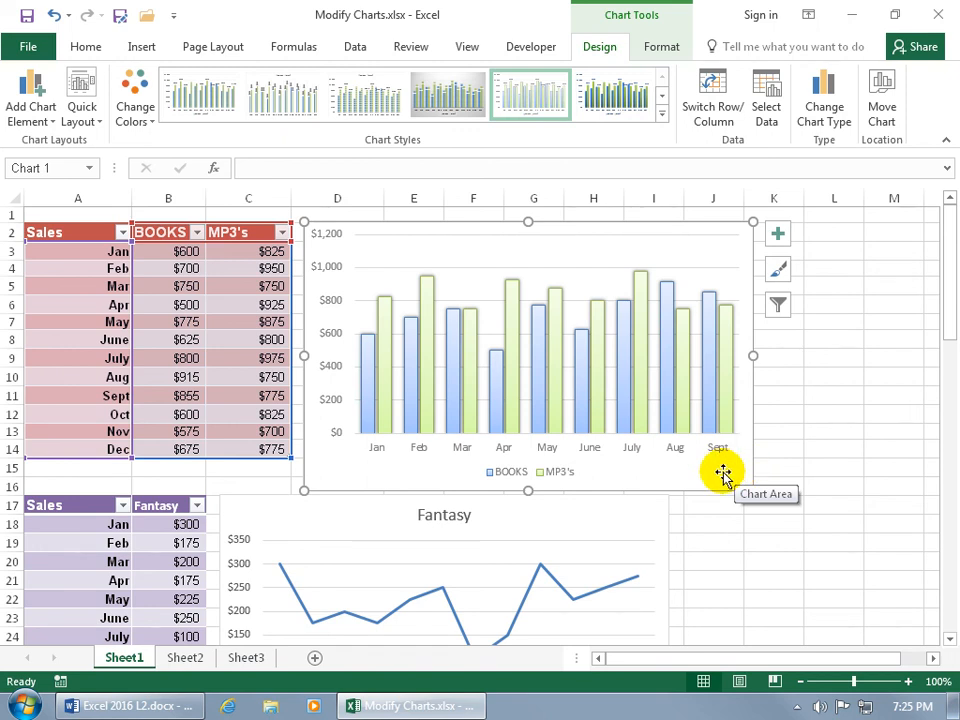
Step: Open the BOOKS series of the chart's data source for editing and reselect B3:B14 as its values
left_click(766, 92)
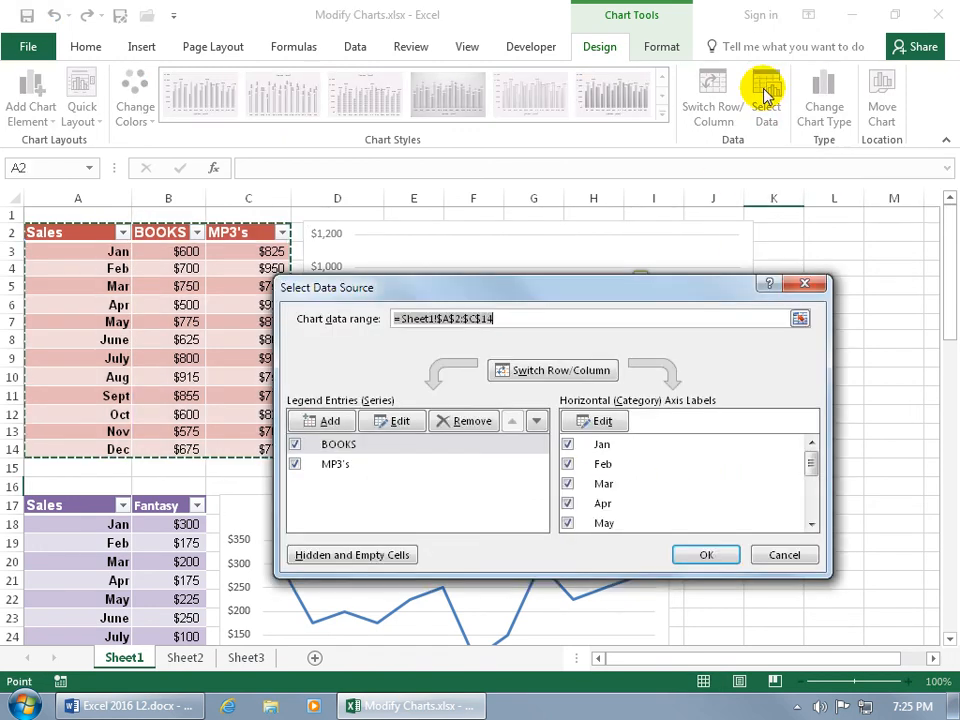
left_click(363, 446)
left_click(388, 421)
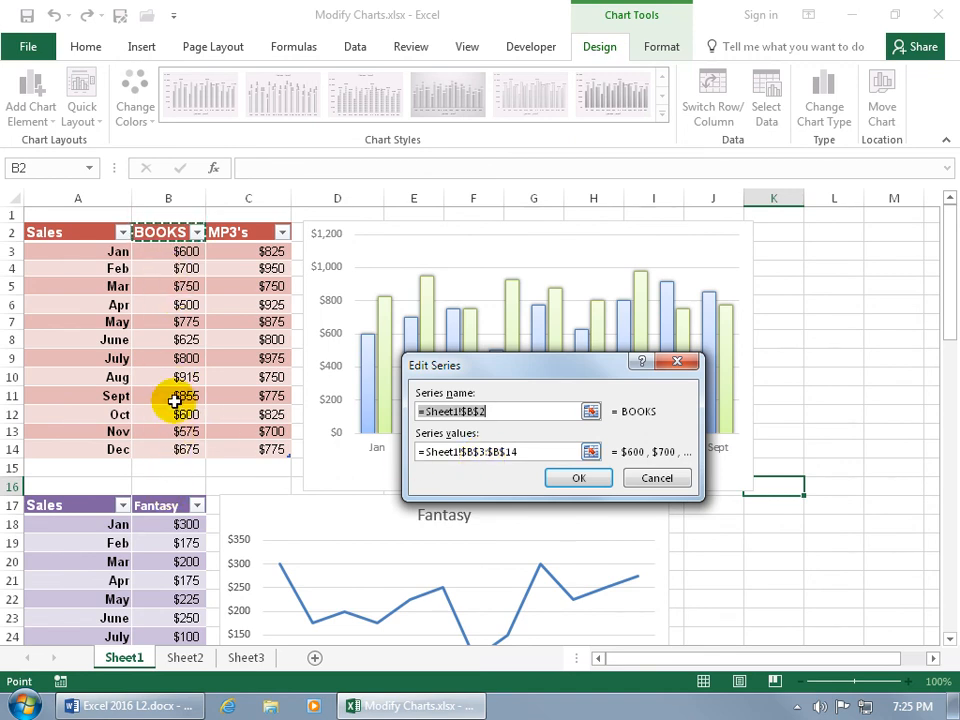
left_click(591, 451)
left_click_drag(191, 251, 191, 447)
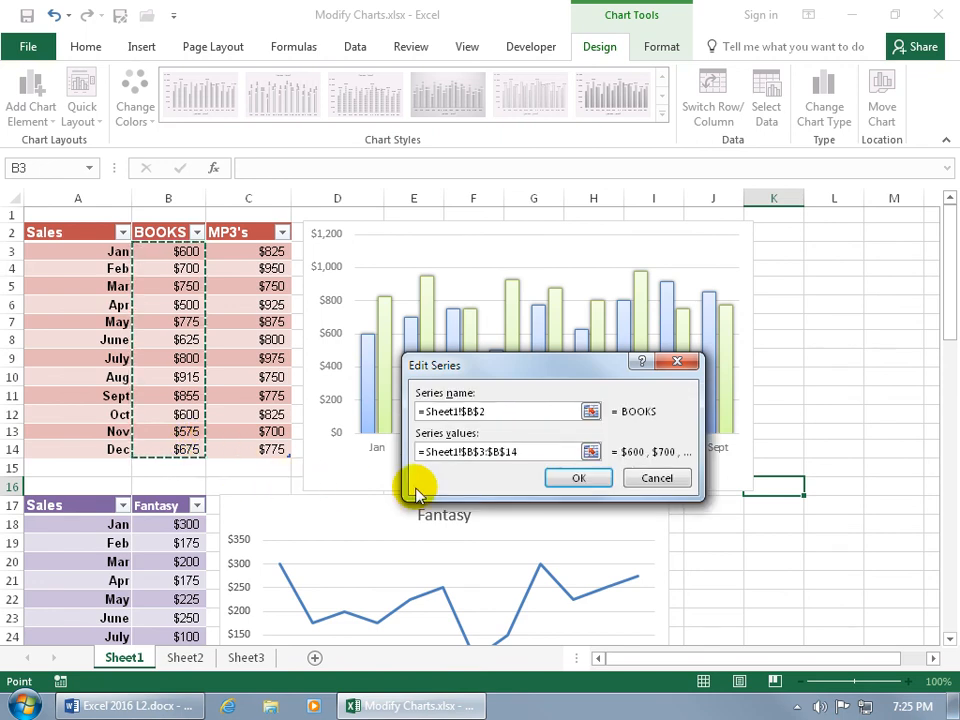
Step: Replace the BOOKS series name with the text My Spiffy Books and apply the change to the chart
left_click(483, 411)
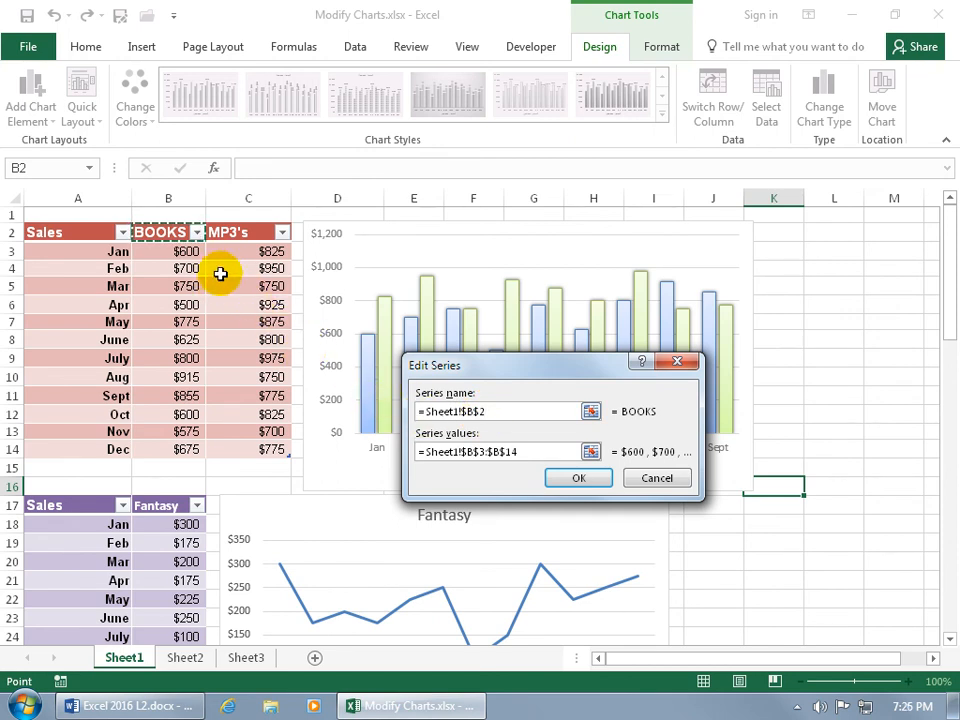
left_click_drag(568, 413, 420, 418)
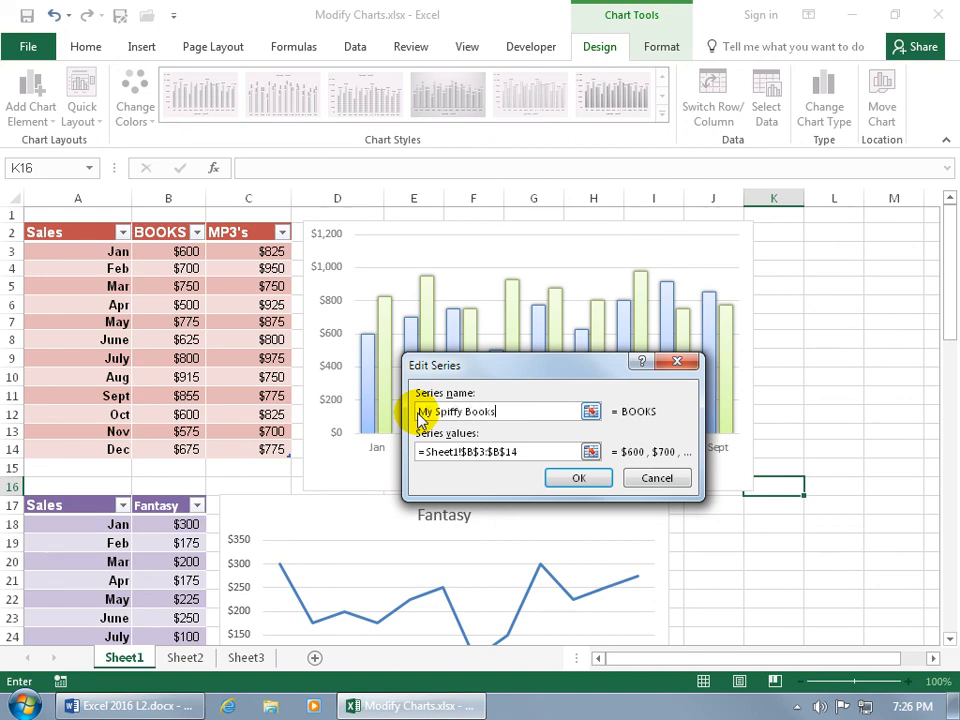
key("Return")
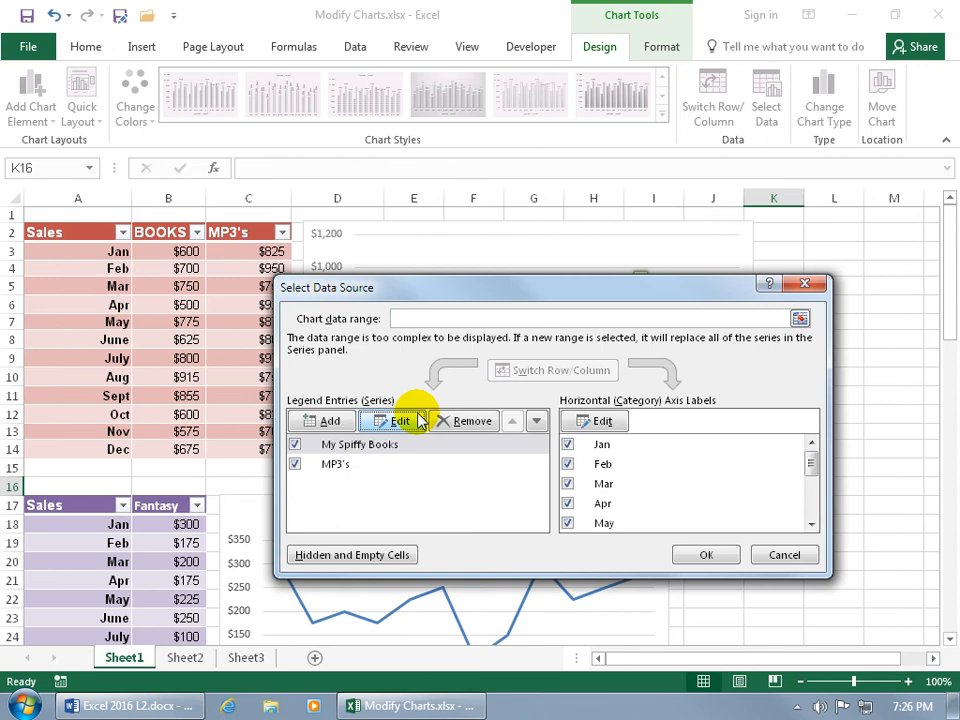
left_click(705, 555)
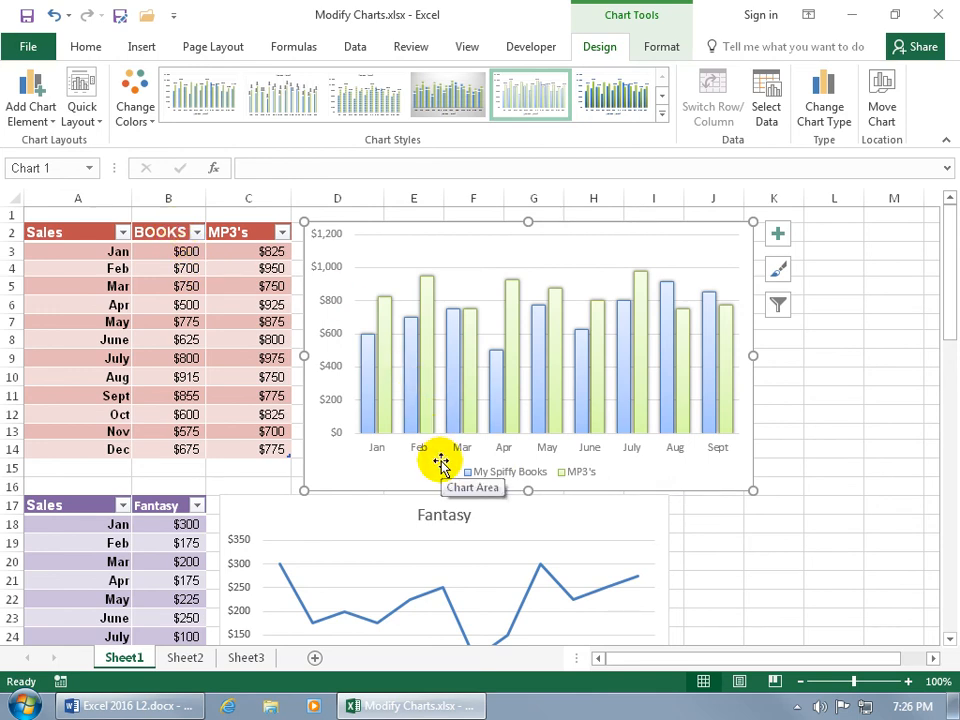
Step: Replace the typed name of the My Spiffy Books series with a reference to cell B2 and apply it
left_click(768, 110)
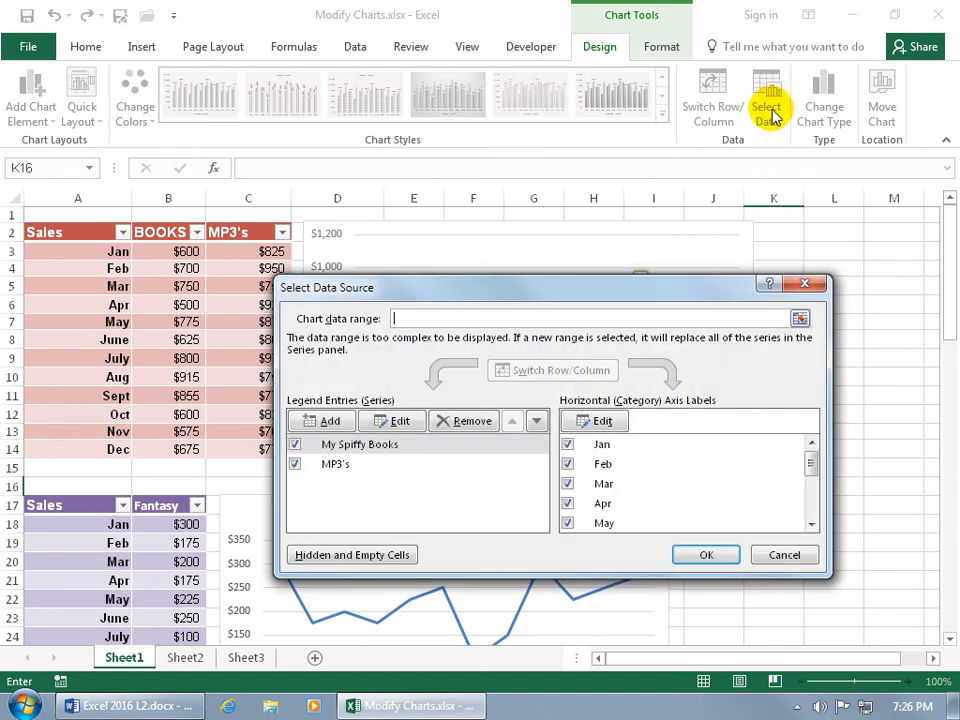
left_click(400, 421)
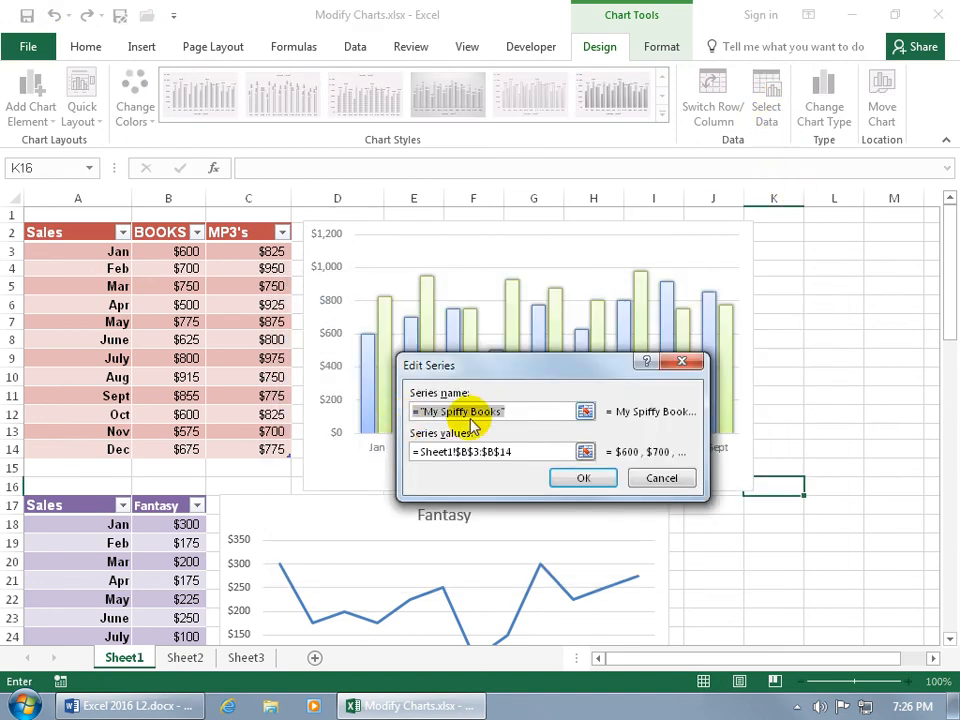
left_click_drag(546, 411, 398, 420)
key("Delete")
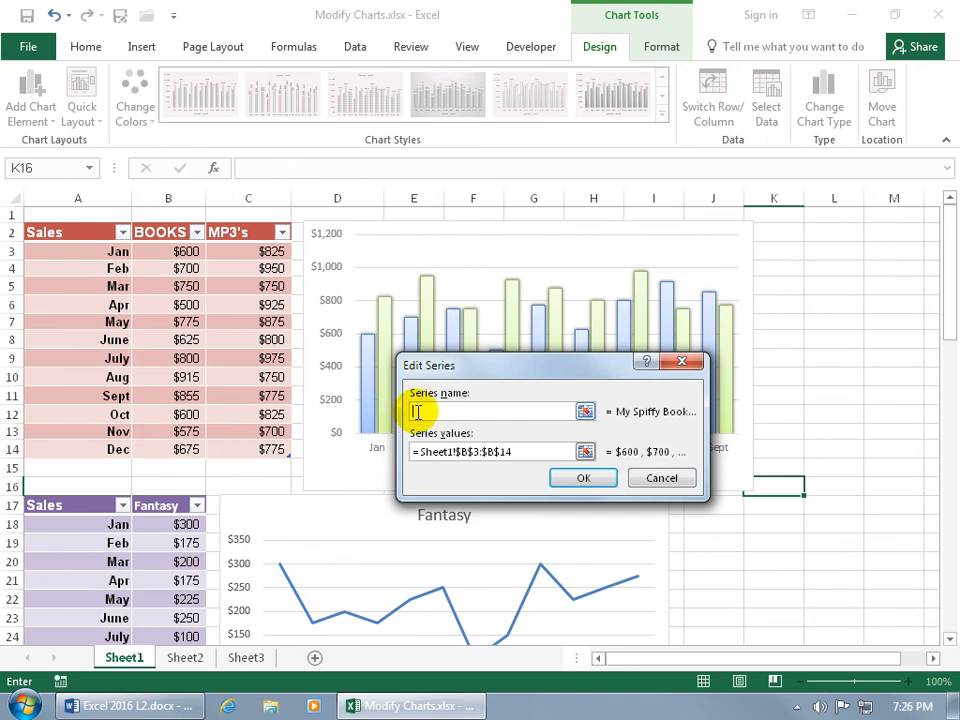
left_click(170, 232)
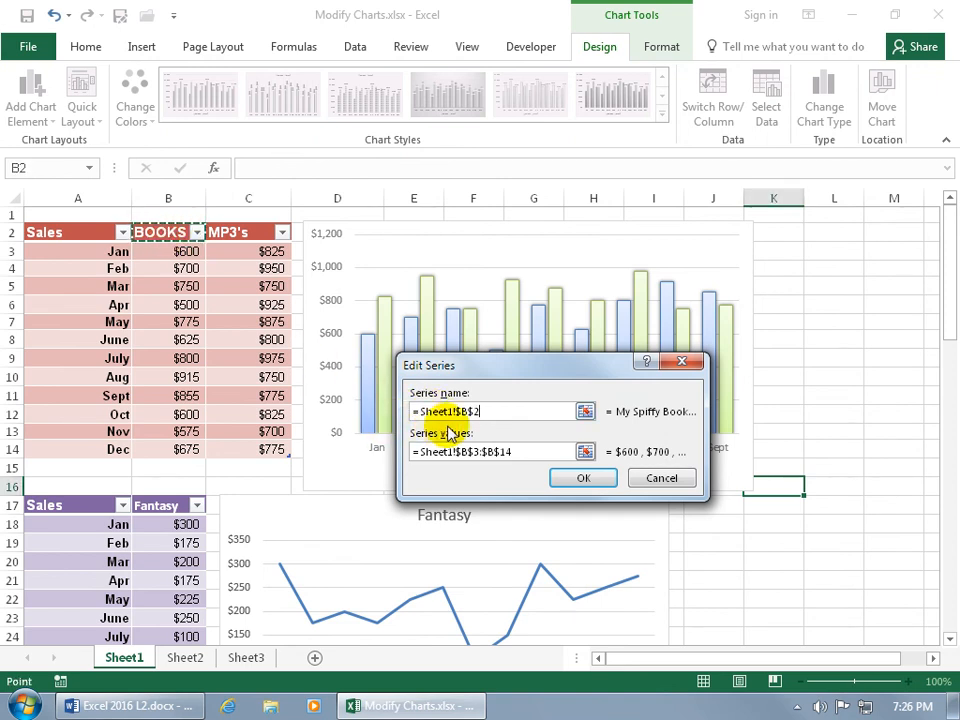
left_click(575, 477)
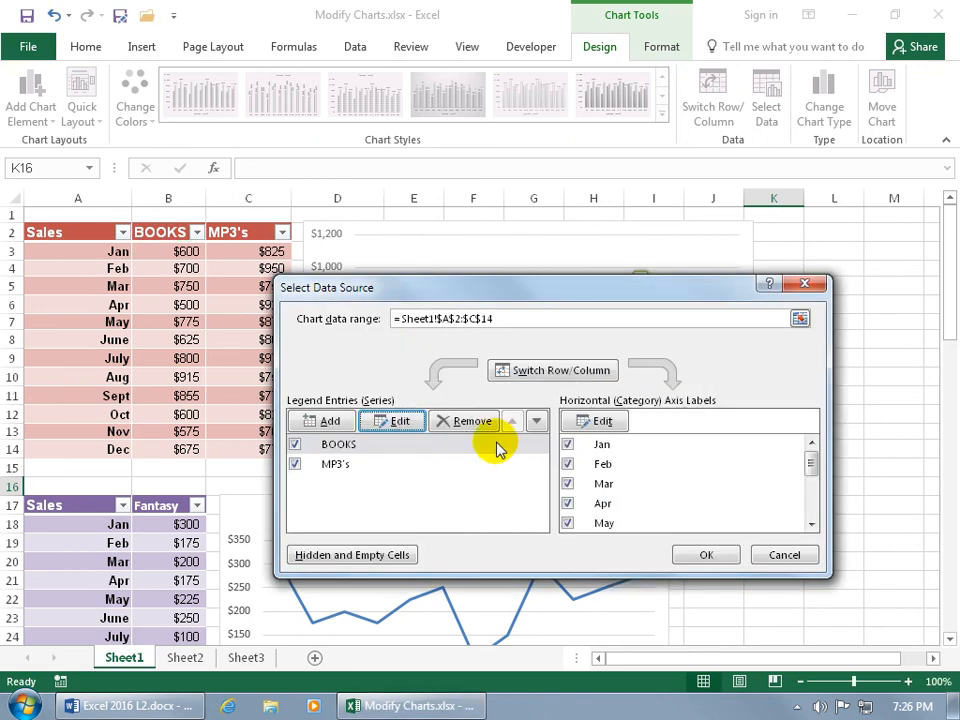
left_click(688, 553)
Step: Change the column header in cell B2 to My Spiffy Books
left_click(167, 233)
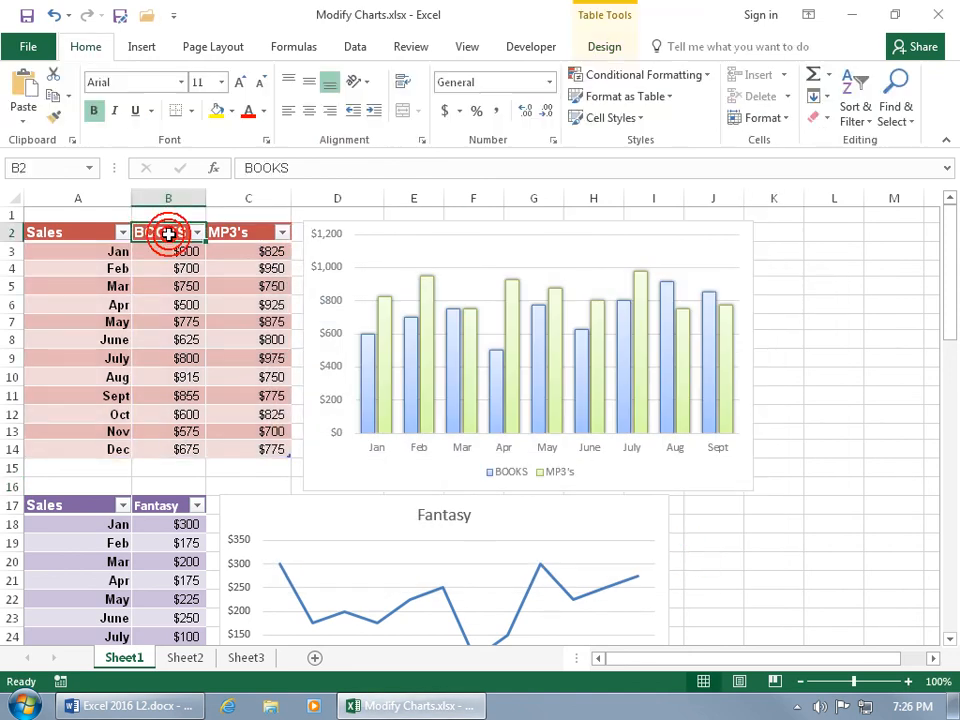
type("My Spiffy")
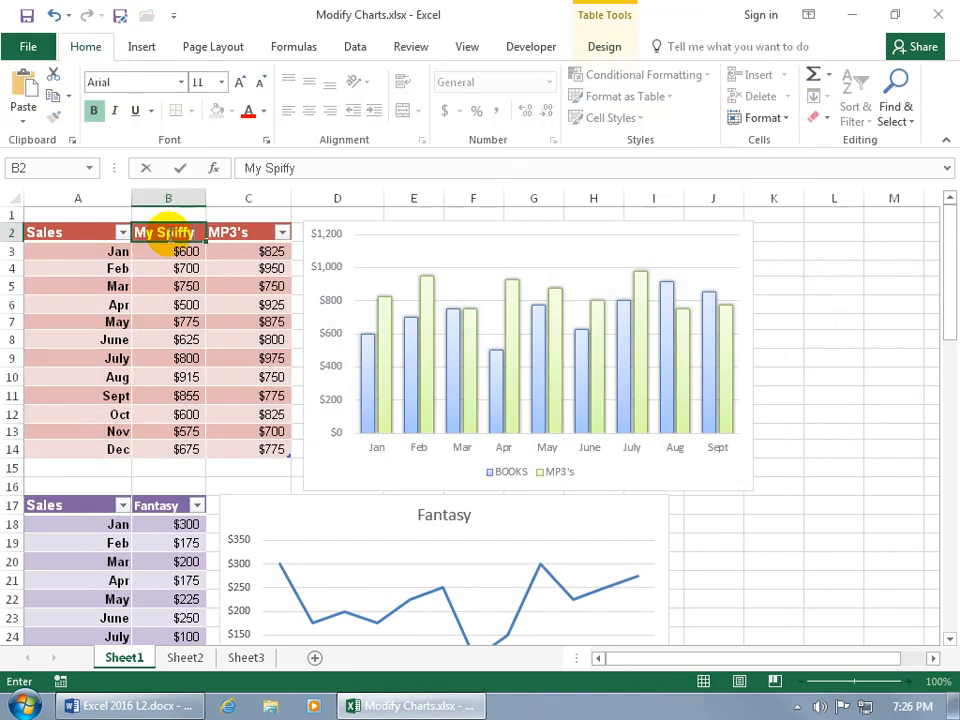
type(" Books")
key("Return")
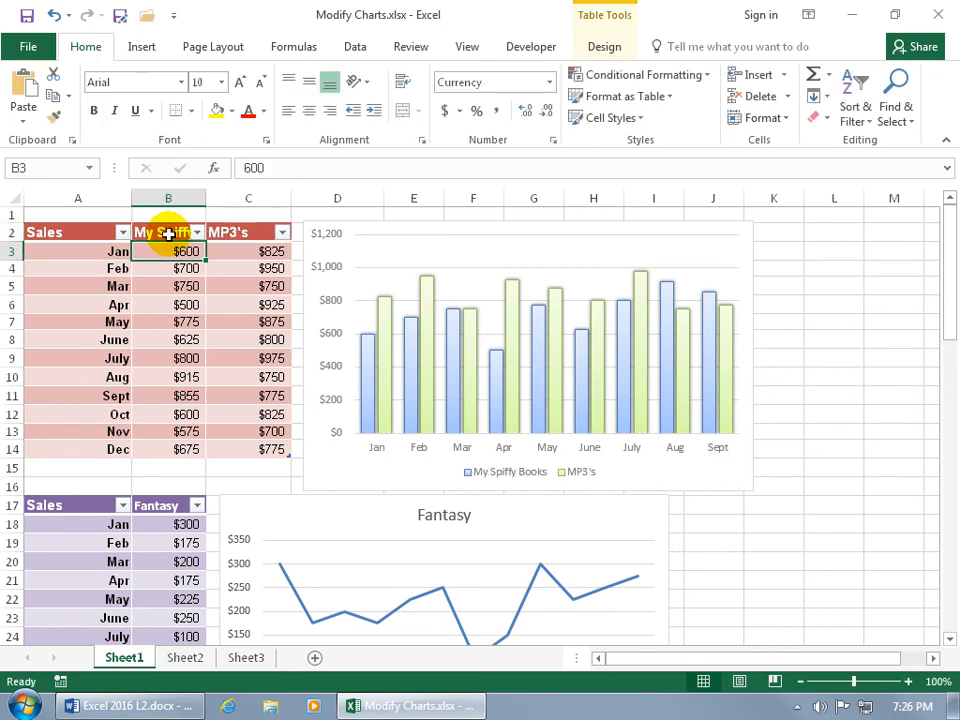